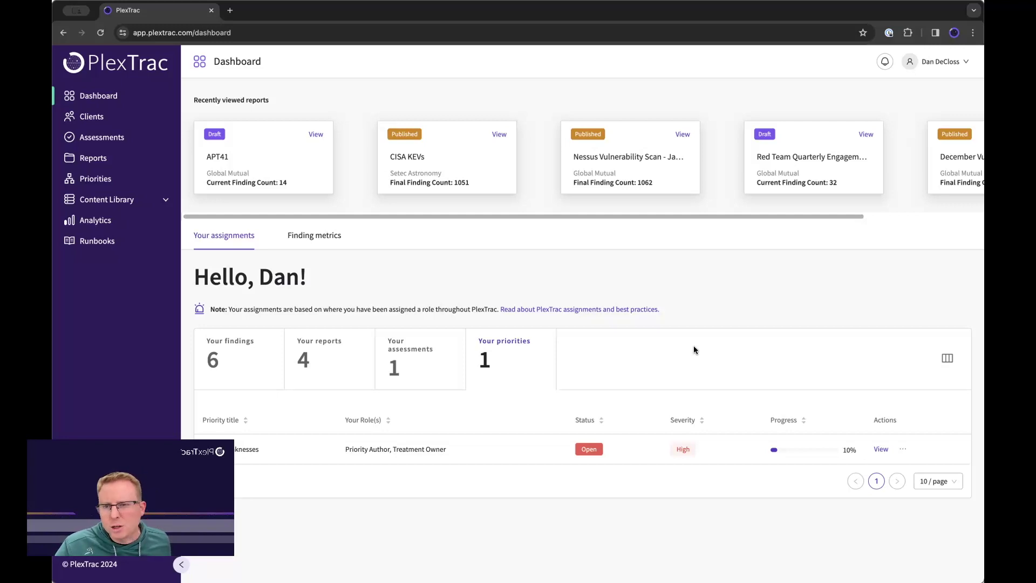
# Open the SNMP Weaknesses priority and review its description, recommendation, treatment plan and how its priority score is calculated.
pyautogui.click(89, 181)
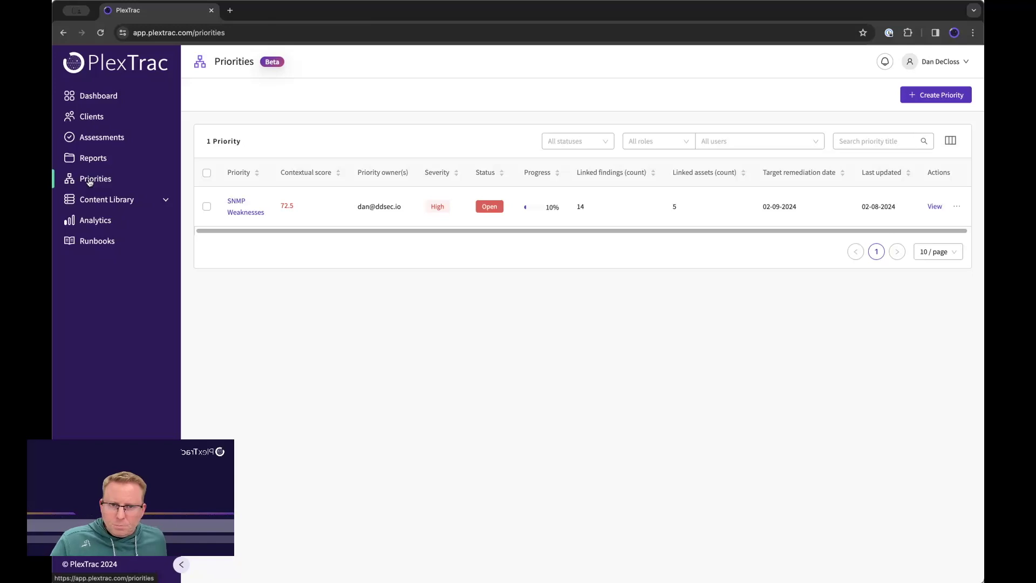
pyautogui.click(89, 182)
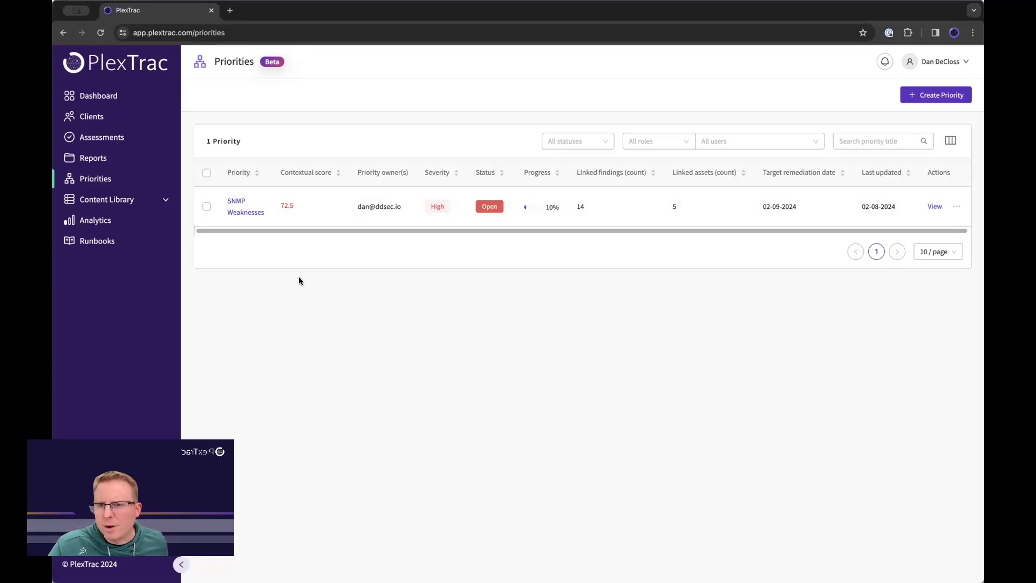
pyautogui.click(238, 214)
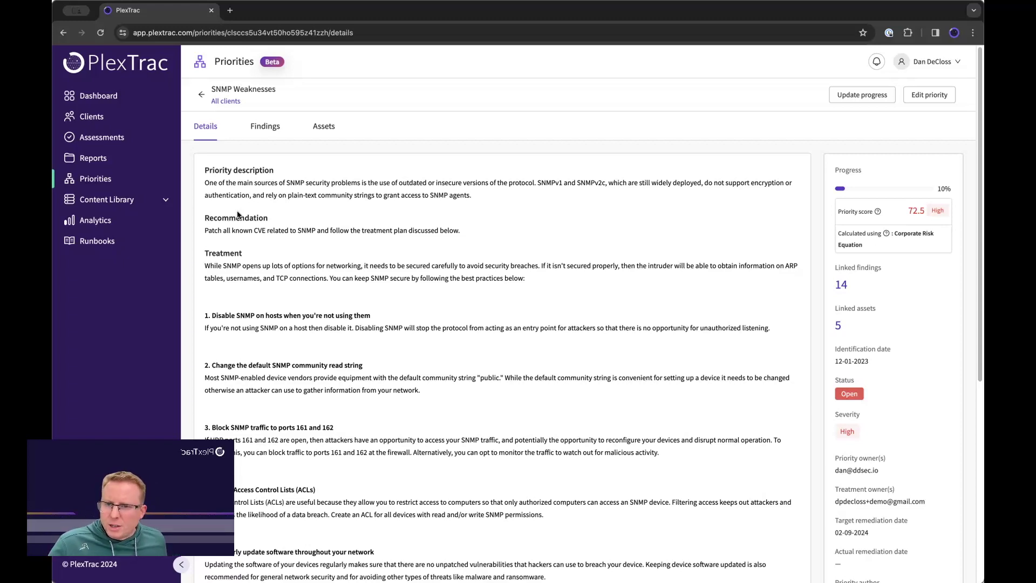
pyautogui.scroll(-1, 355, 228)
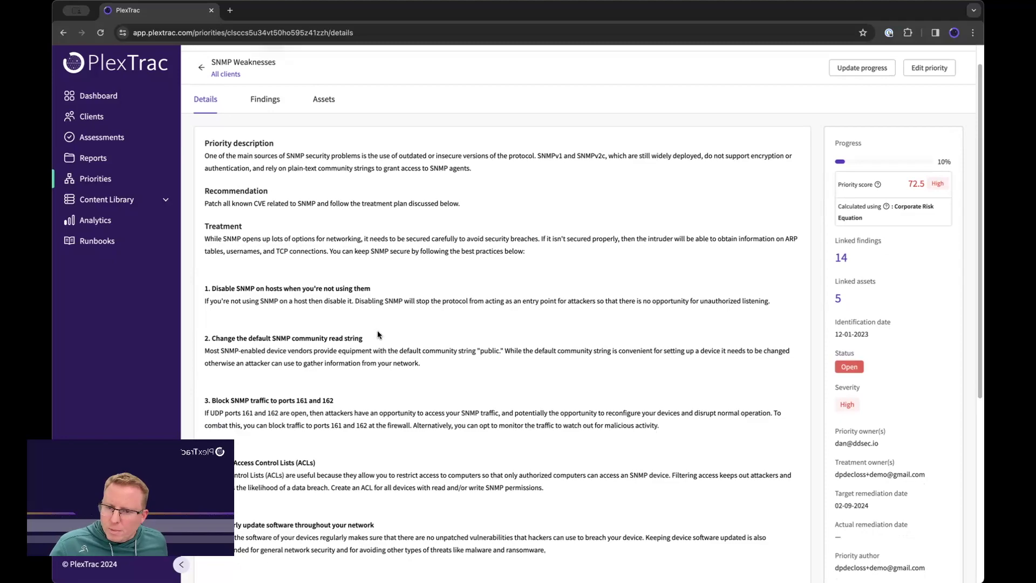
pyautogui.scroll(-5, 378, 334)
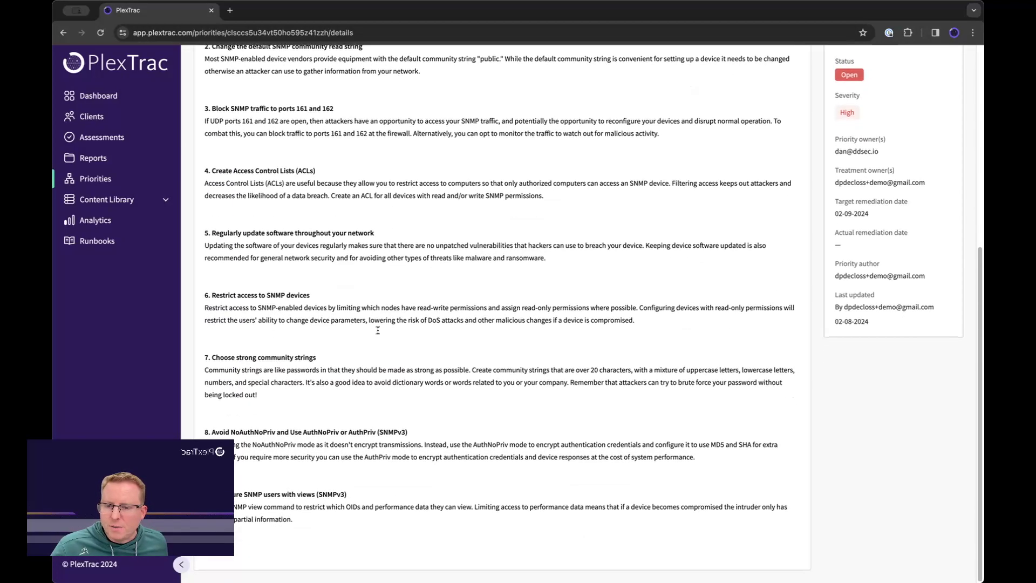
pyautogui.scroll(2, 378, 330)
pyautogui.scroll(3, 377, 334)
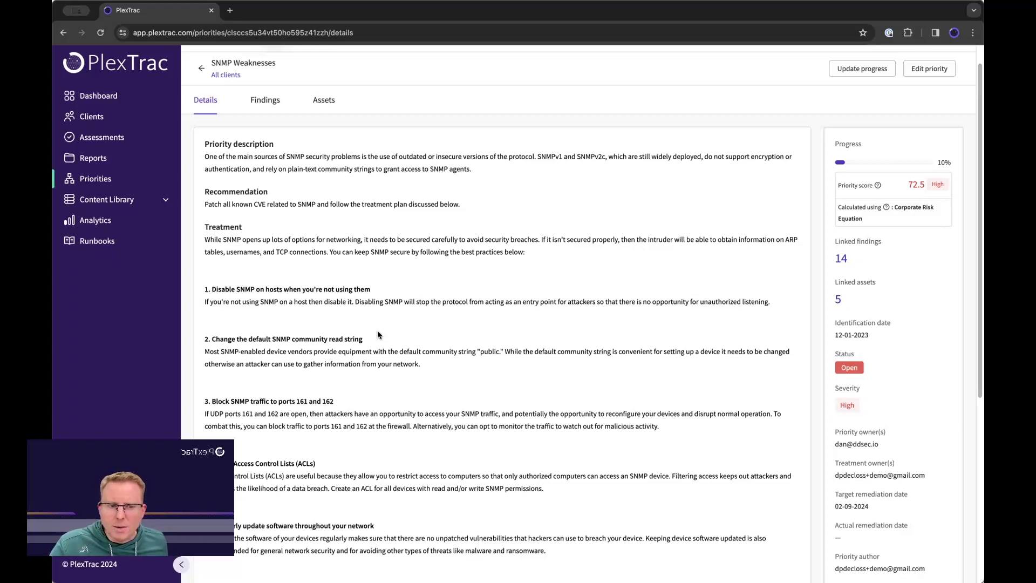
pyautogui.scroll(1, 472, 322)
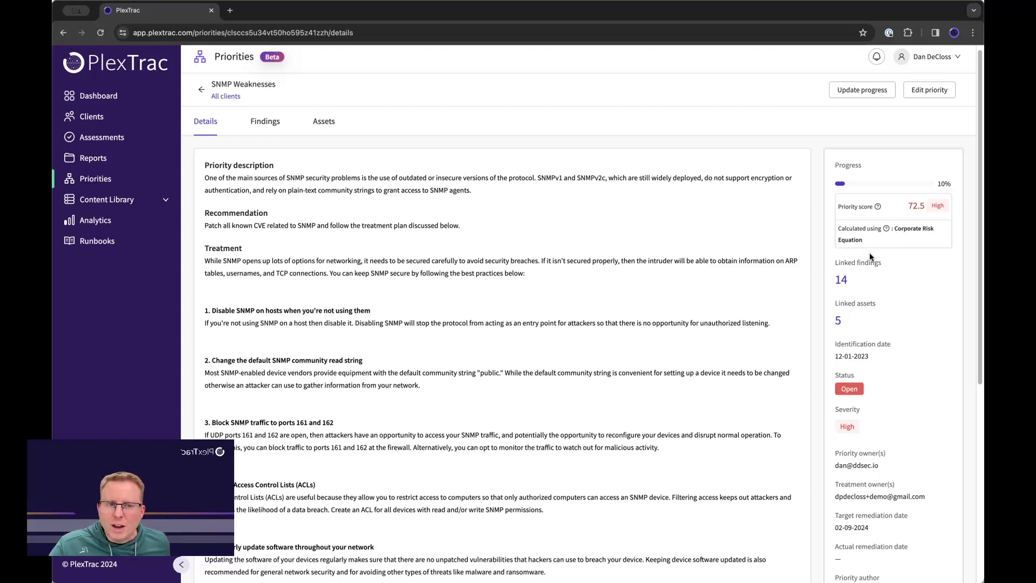
pyautogui.moveTo(886, 227)
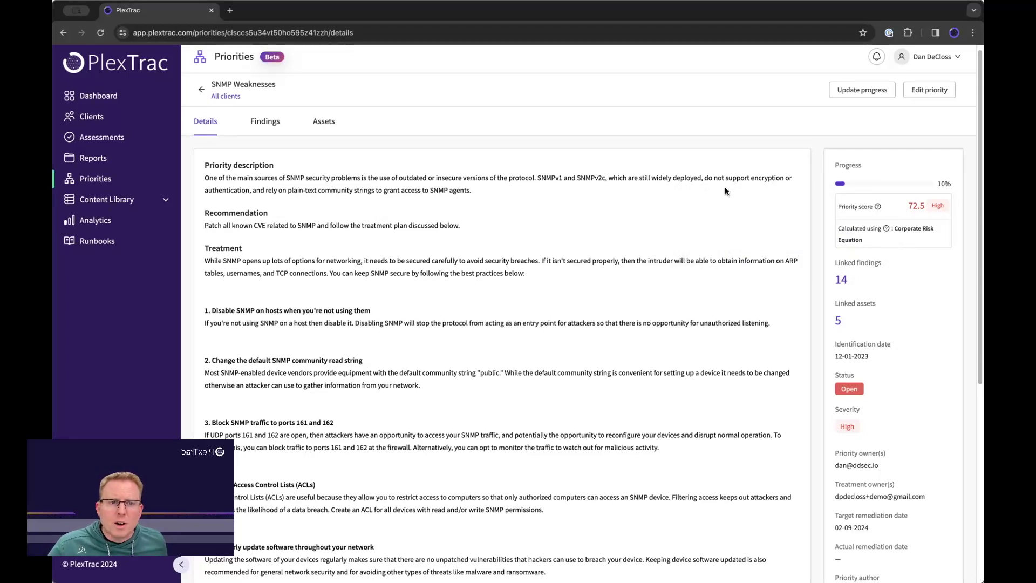
# Submit a progress update for the SNMP Weaknesses priority.
pyautogui.click(862, 89)
pyautogui.click(410, 159)
pyautogui.click(707, 202)
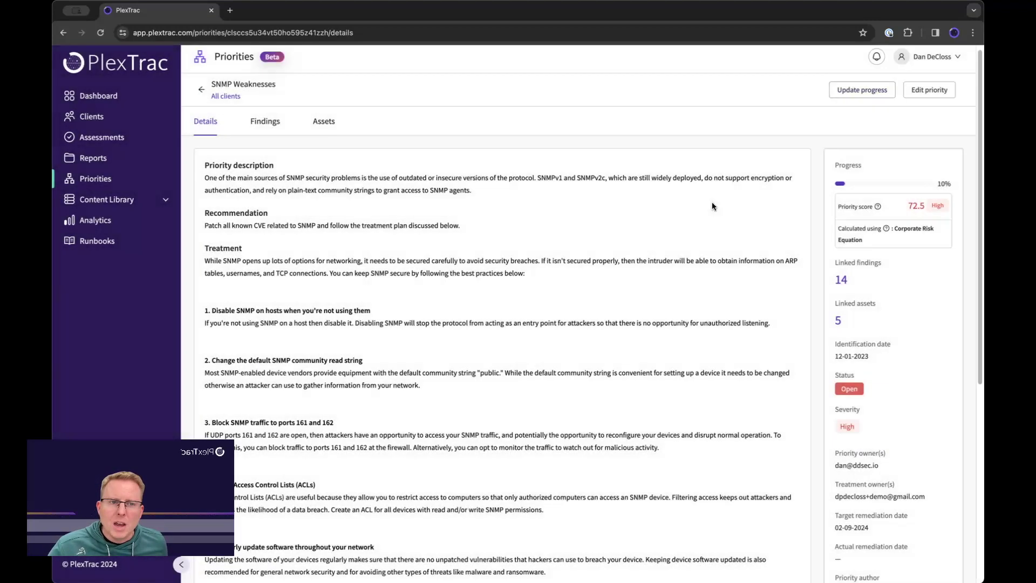
# Review the priority's linked findings, including the status tracker of the Cisco IOS Vulnerability-2017-6740 finding, and its linked assets.
pyautogui.click(270, 127)
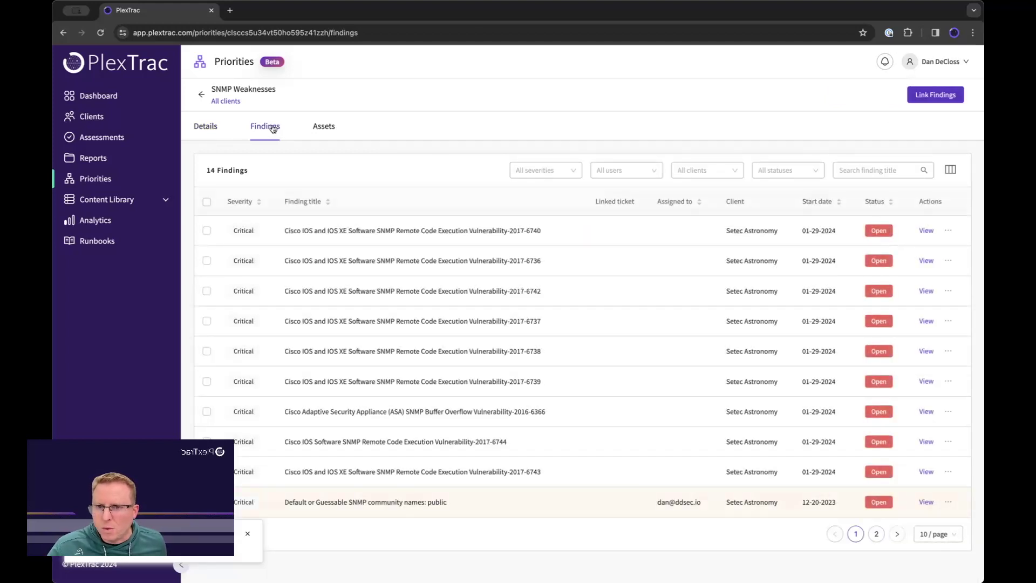
pyautogui.click(880, 231)
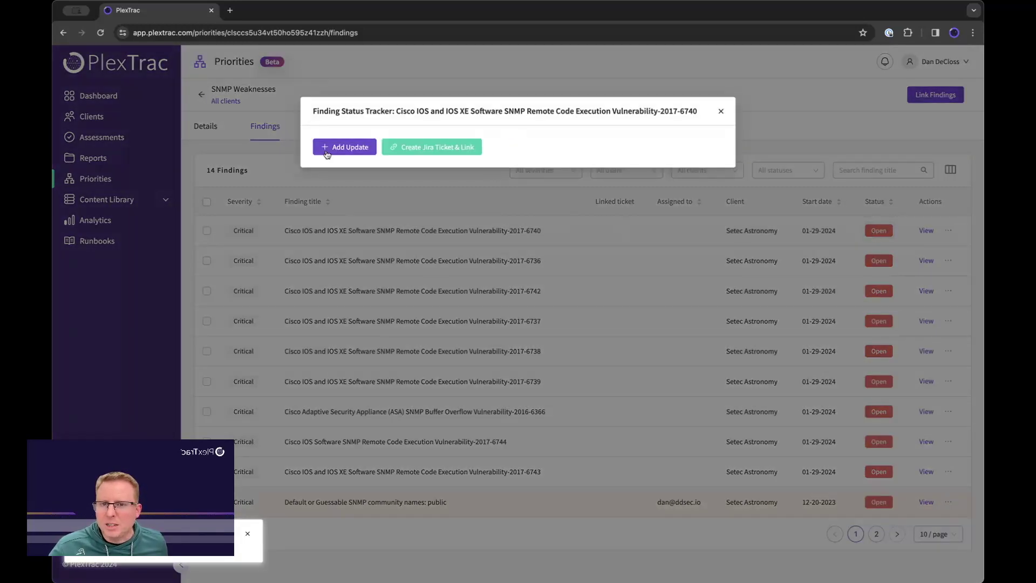
pyautogui.click(721, 111)
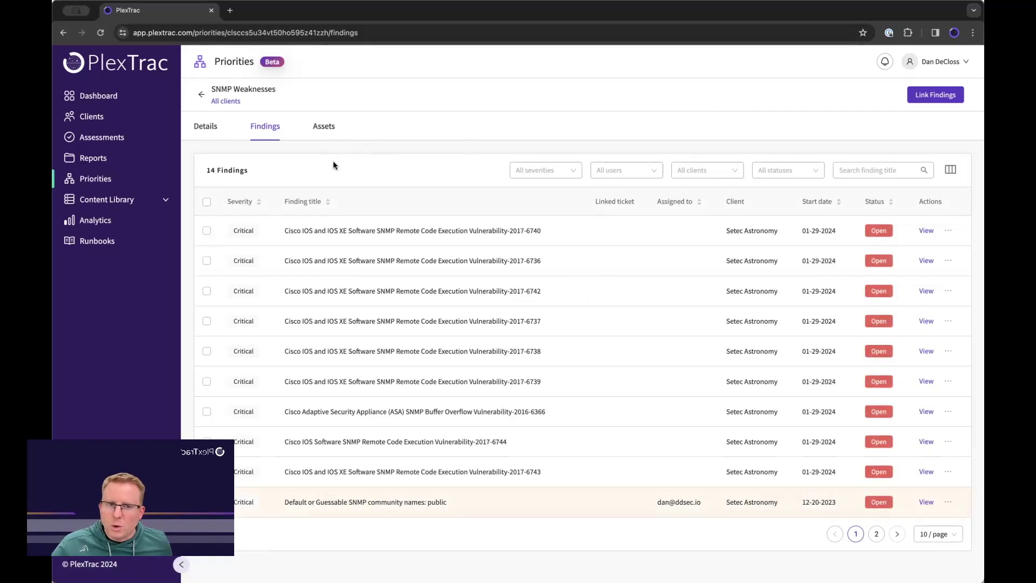
pyautogui.click(324, 131)
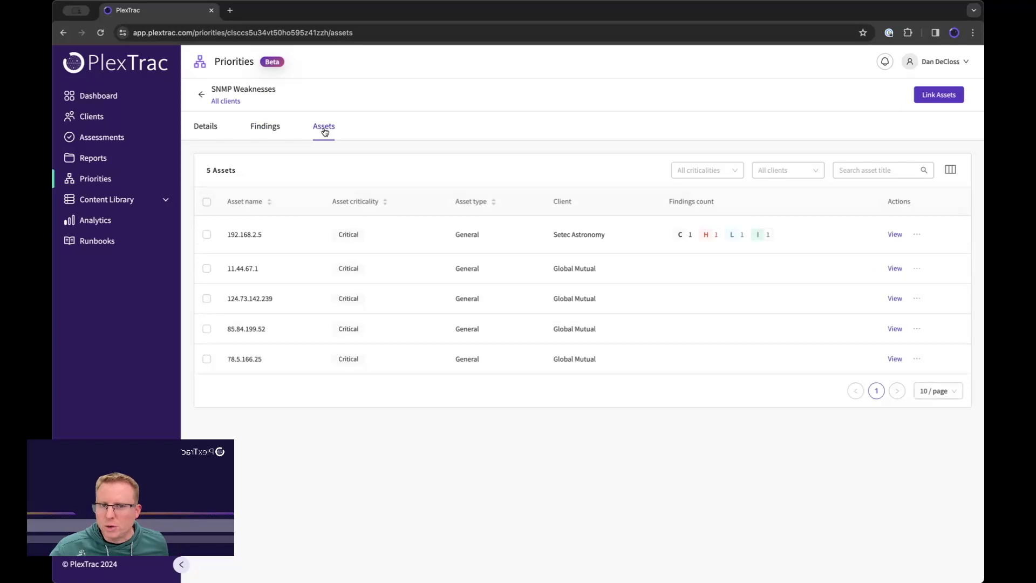
# Return to the priorities list and start a new priority titled "SSL Certificate" with Medium severity.
pyautogui.click(200, 97)
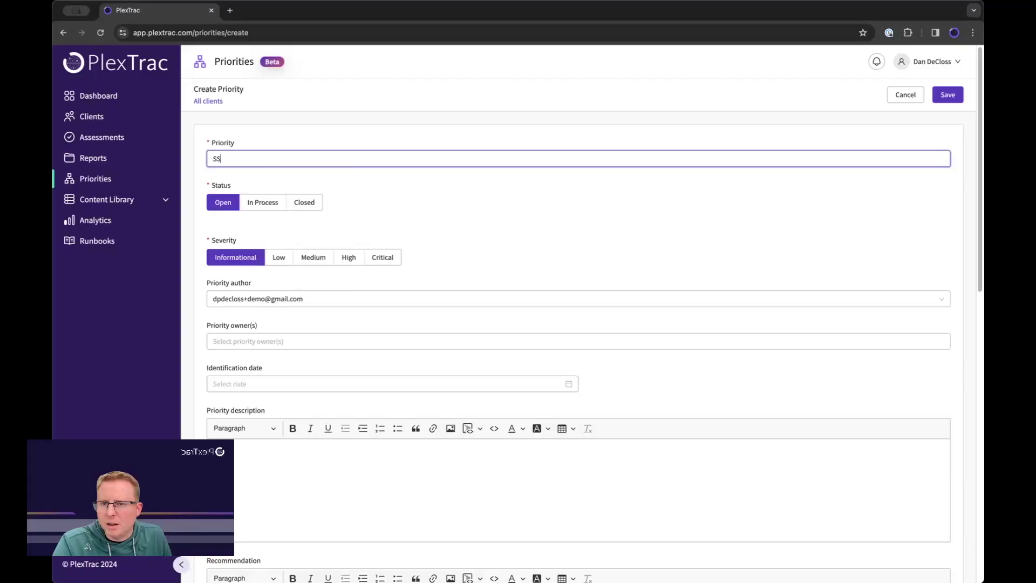
pyautogui.write('L')
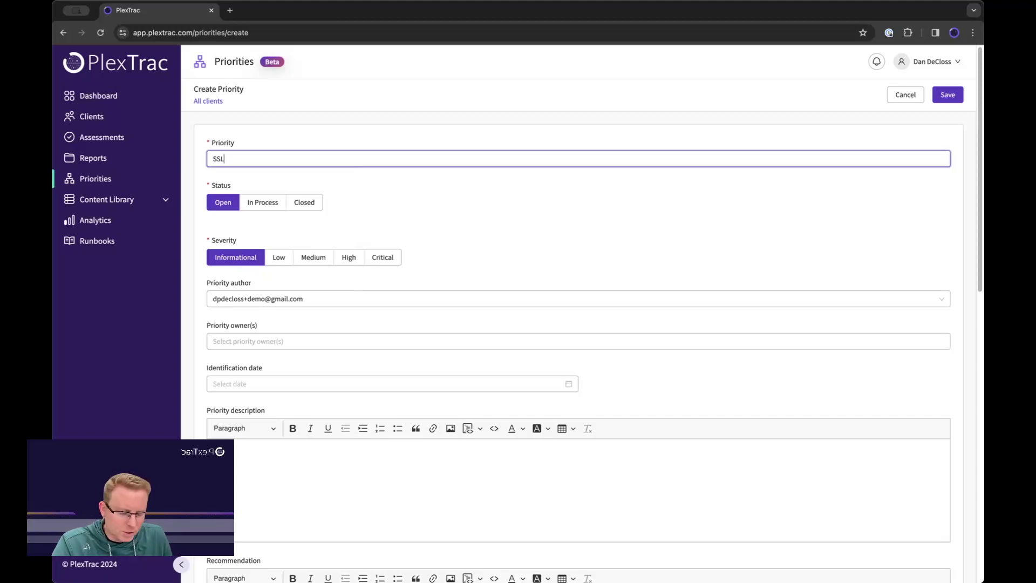
pyautogui.write(' C')
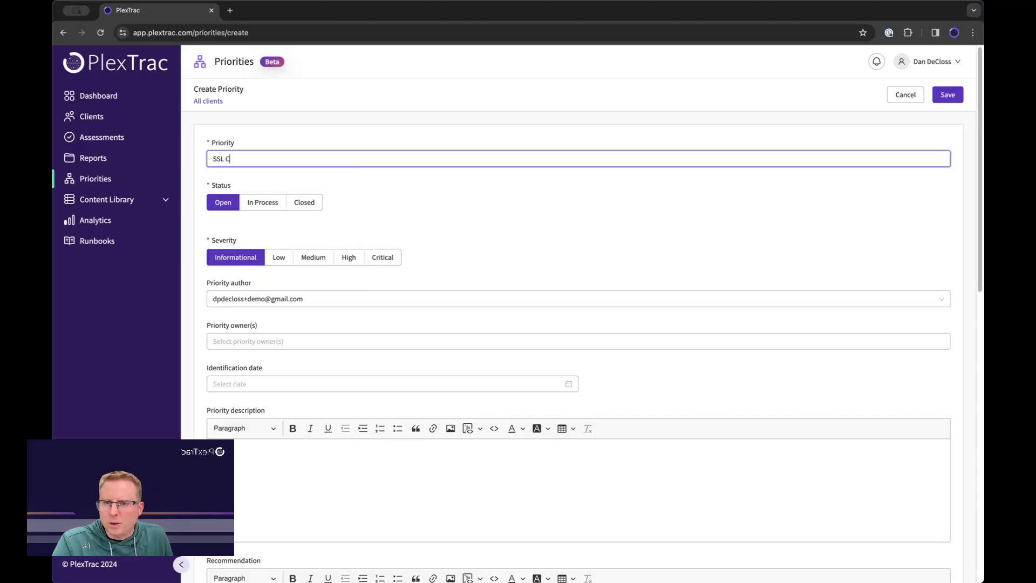
pyautogui.write('ertificate')
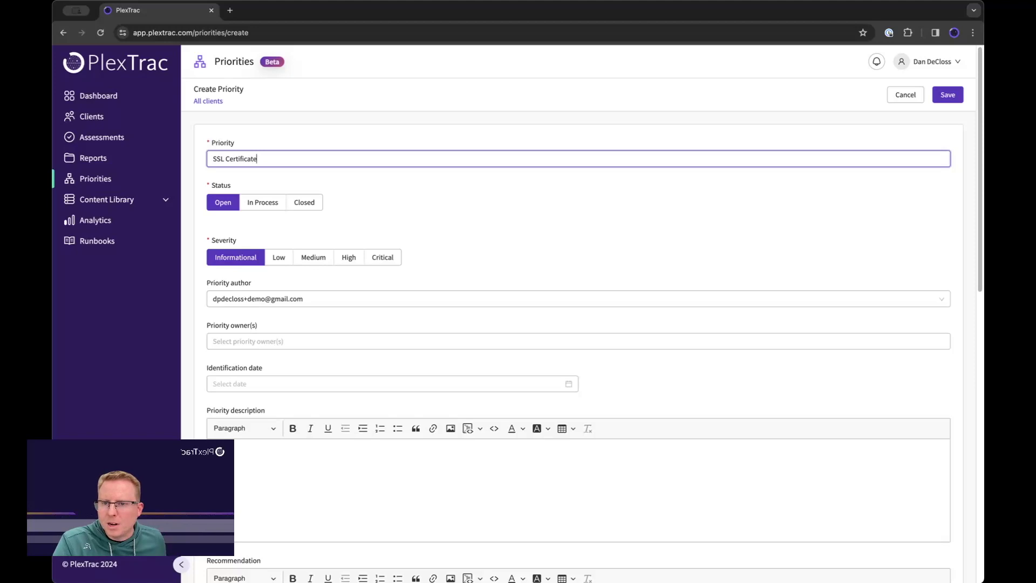
pyautogui.click(315, 258)
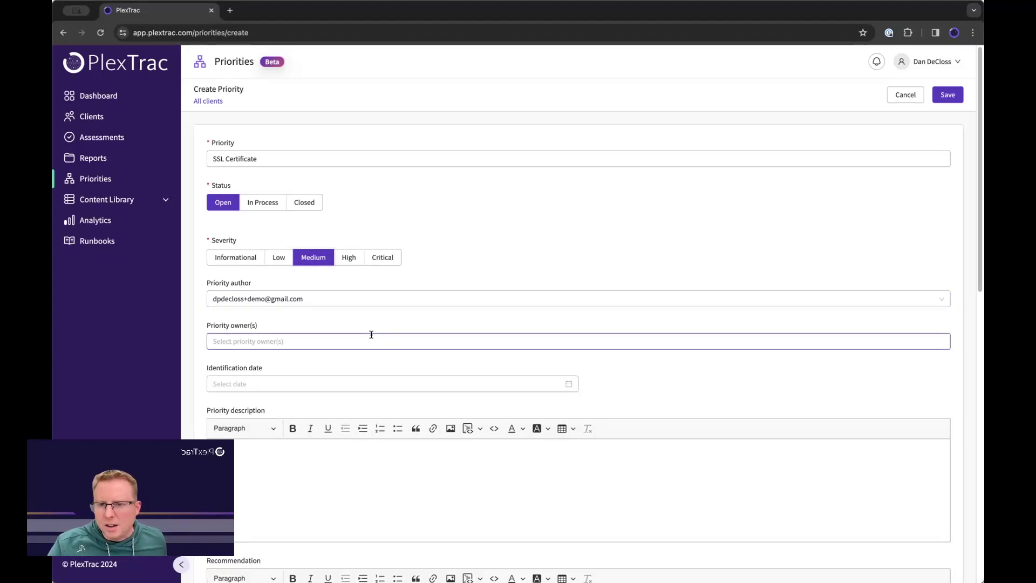
# Enter the priority description "SSL Issues represent significant risk." and save the new priority.
pyautogui.scroll(-3, 370, 336)
pyautogui.scroll(-6, 326, 263)
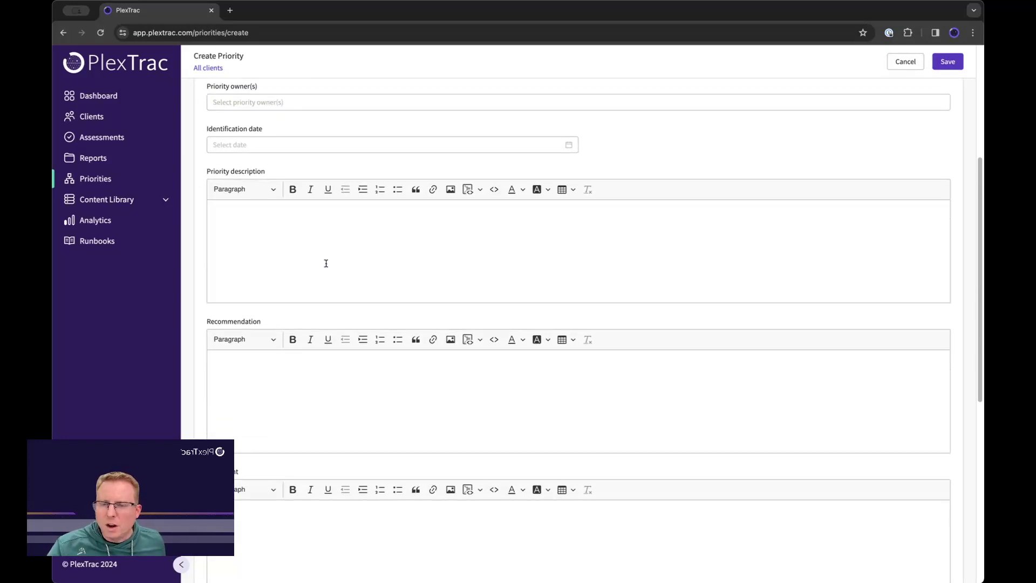
pyautogui.click(325, 256)
pyautogui.write('SSL Issues represent significant risk.')
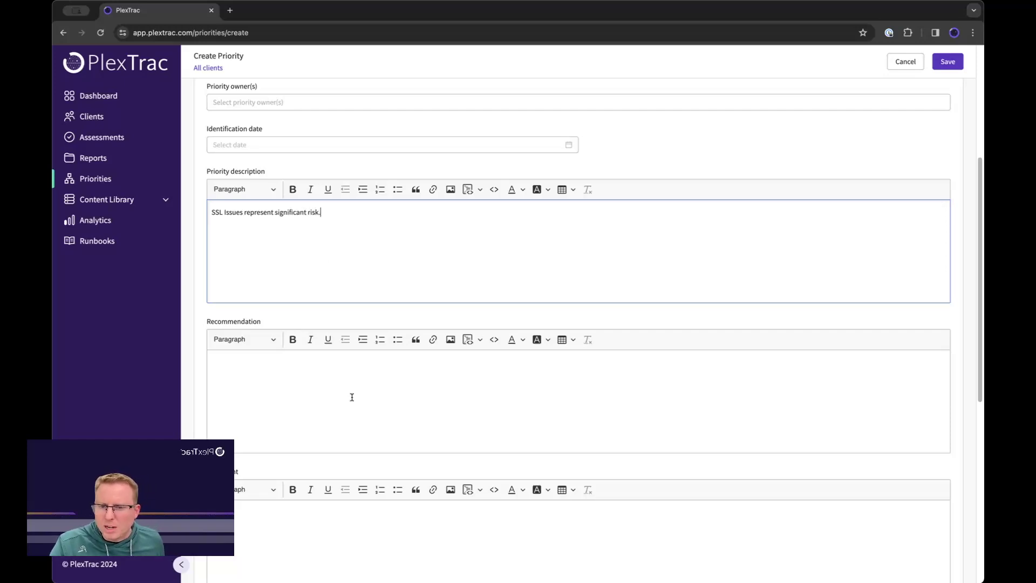
pyautogui.scroll(-6, 351, 396)
pyautogui.scroll(-2, 351, 398)
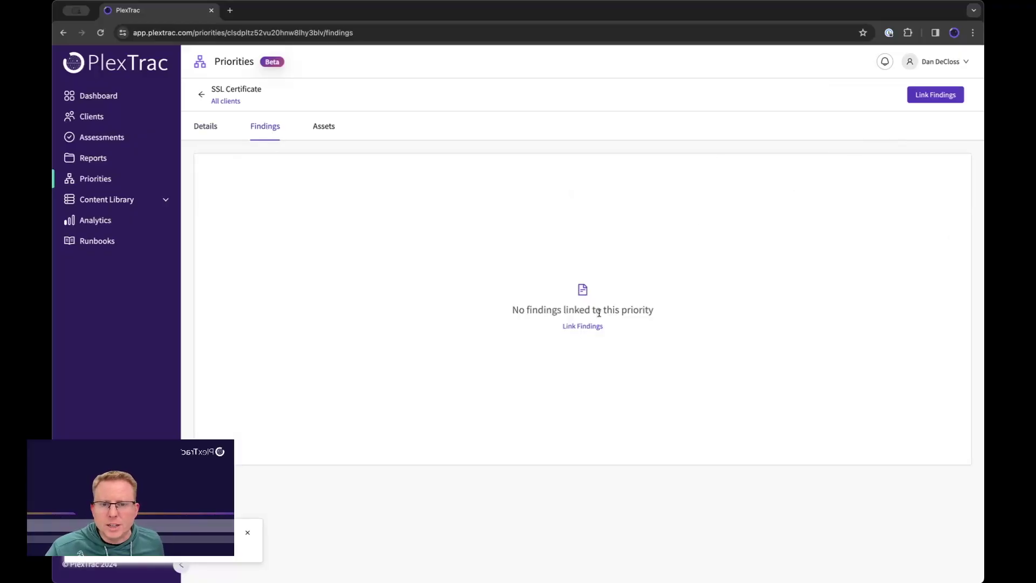
# Link all listed findings matching "ssl" to the SSL Certificate priority, together with all three of their affected assets.
pyautogui.click(588, 328)
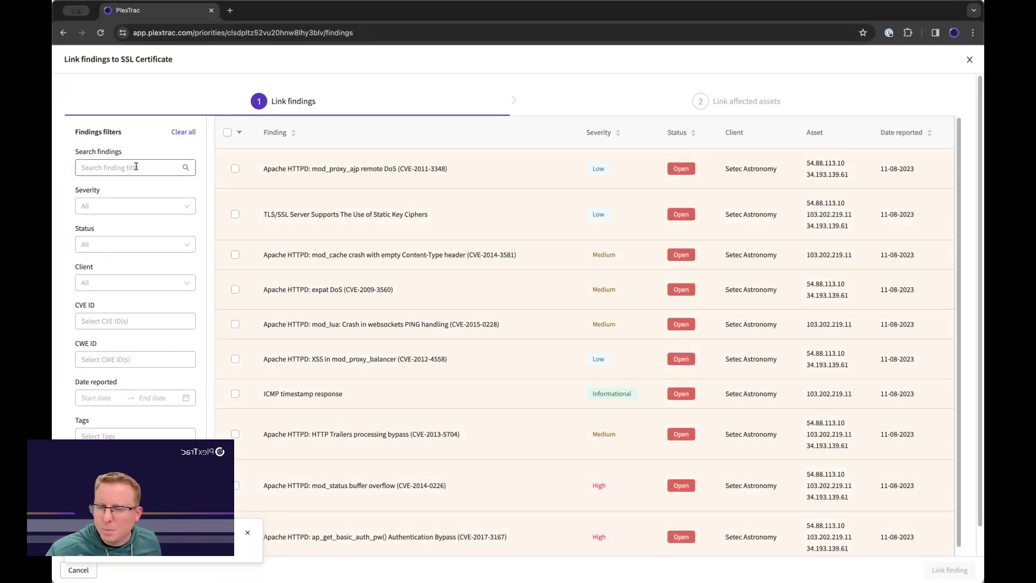
pyautogui.click(136, 167)
pyautogui.write('ssl')
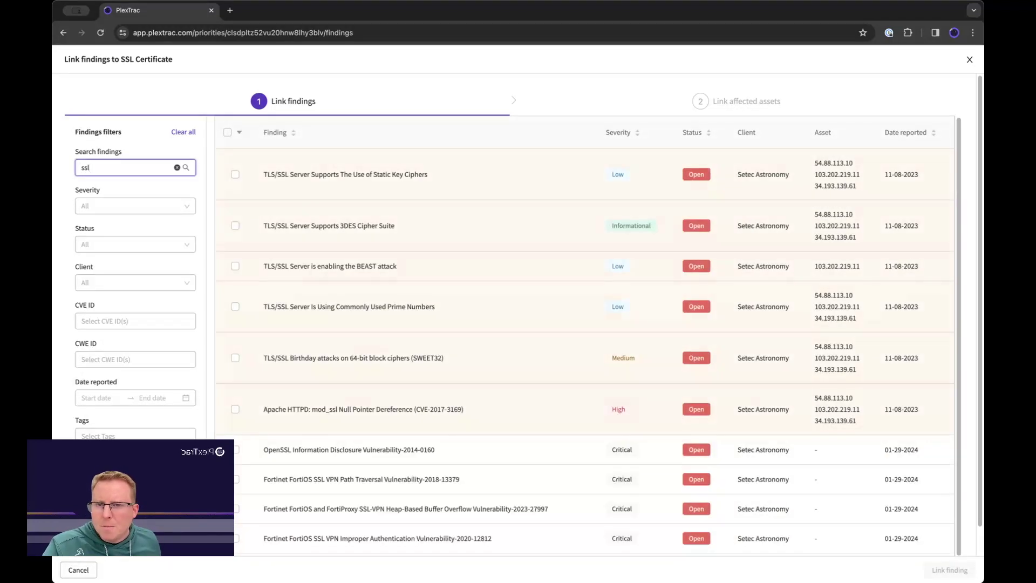
pyautogui.click(228, 133)
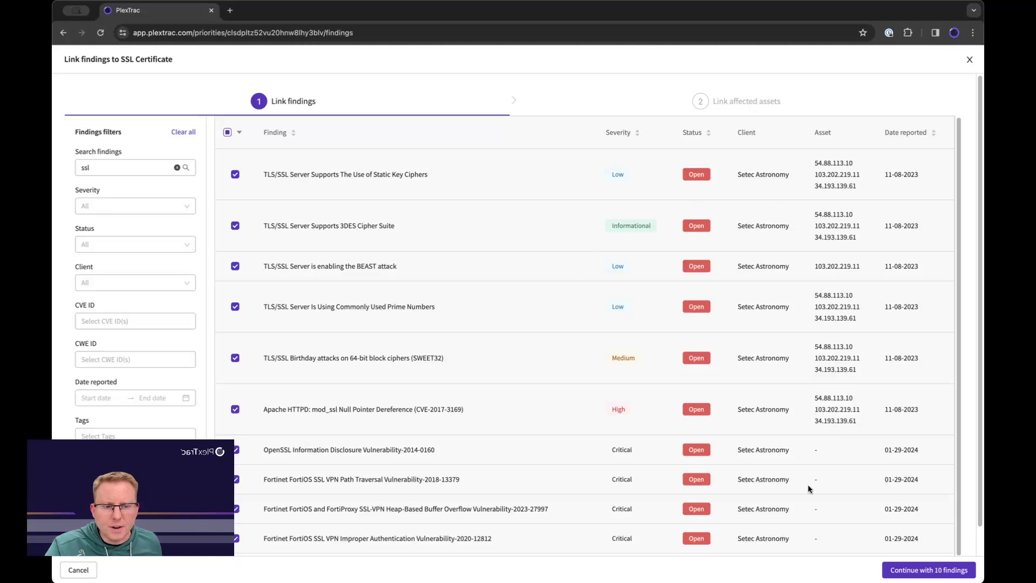
pyautogui.click(929, 569)
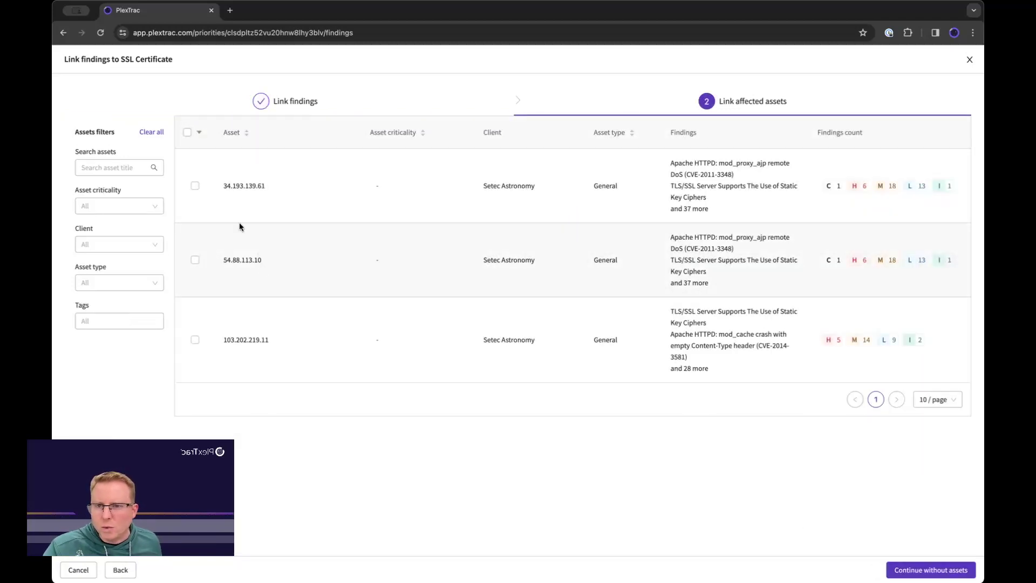
pyautogui.click(187, 132)
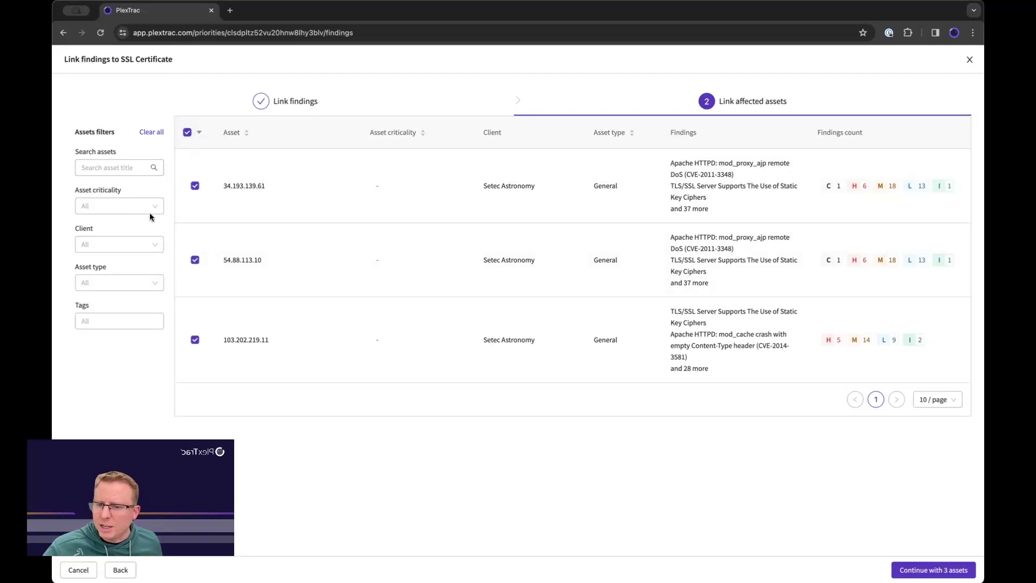
pyautogui.click(917, 567)
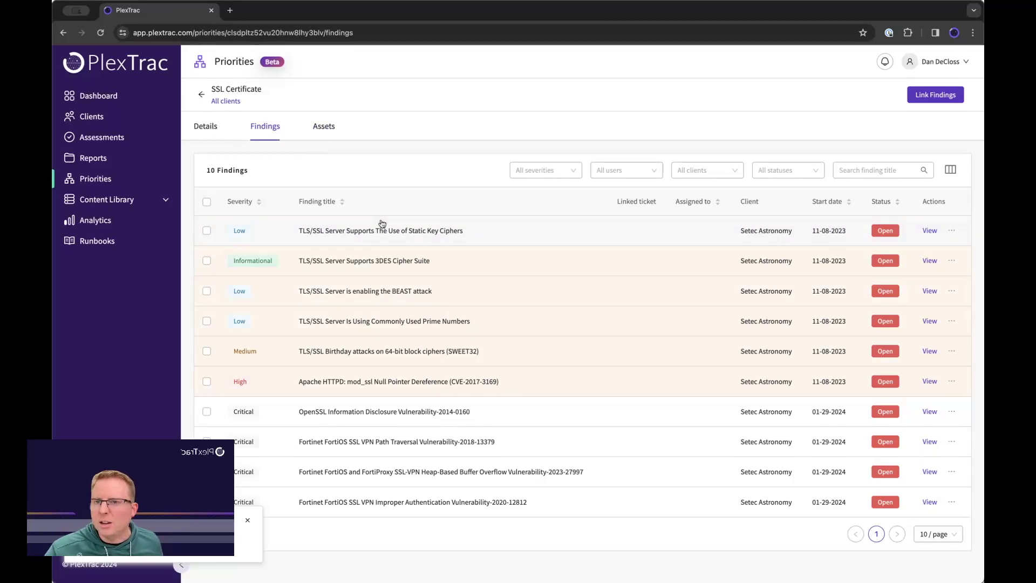
# Review the SSL Certificate priority's details and how its score is calculated, and return to the priorities list.
pyautogui.click(205, 129)
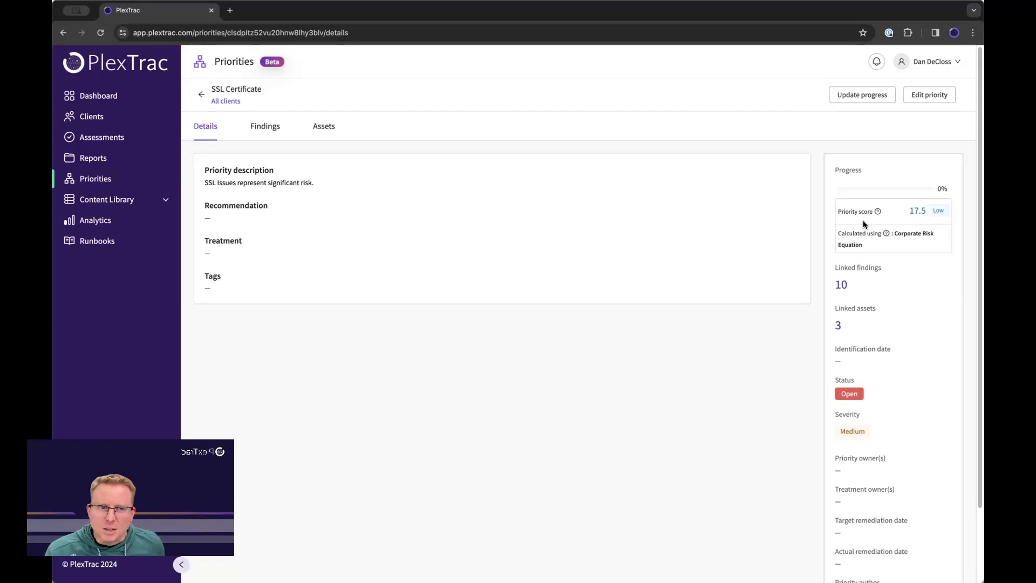
pyautogui.moveTo(886, 234)
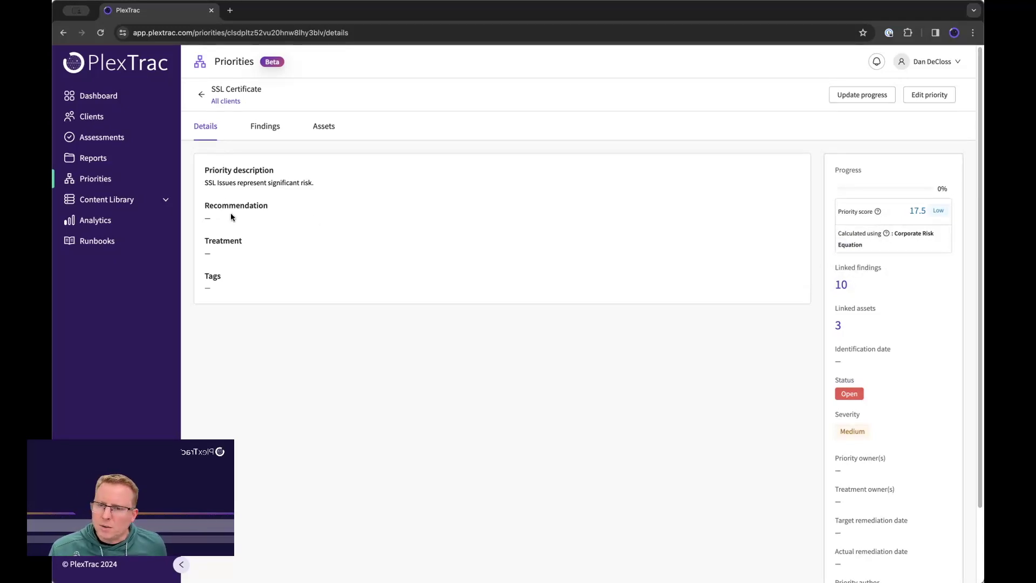
pyautogui.click(201, 95)
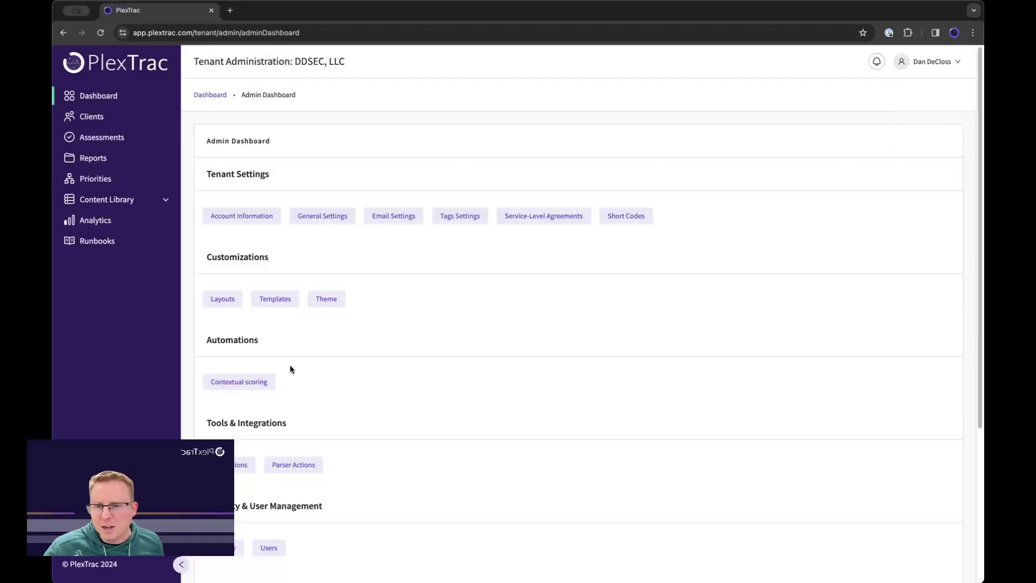
# Open the Corporate Risk Equation in the contextual scoring settings and examine the weight and rules of its Asset count variable.
pyautogui.click(237, 384)
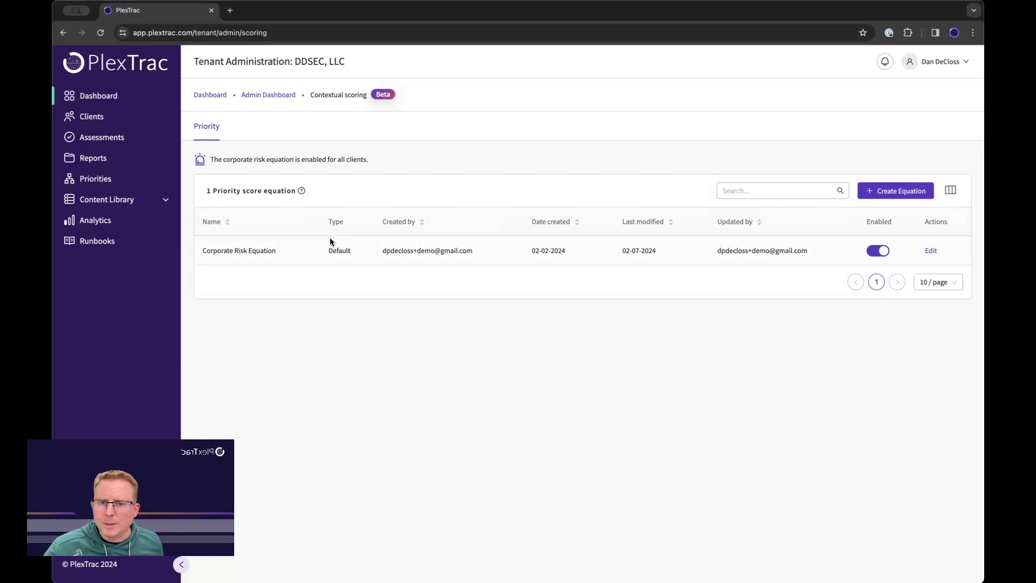
pyautogui.click(931, 251)
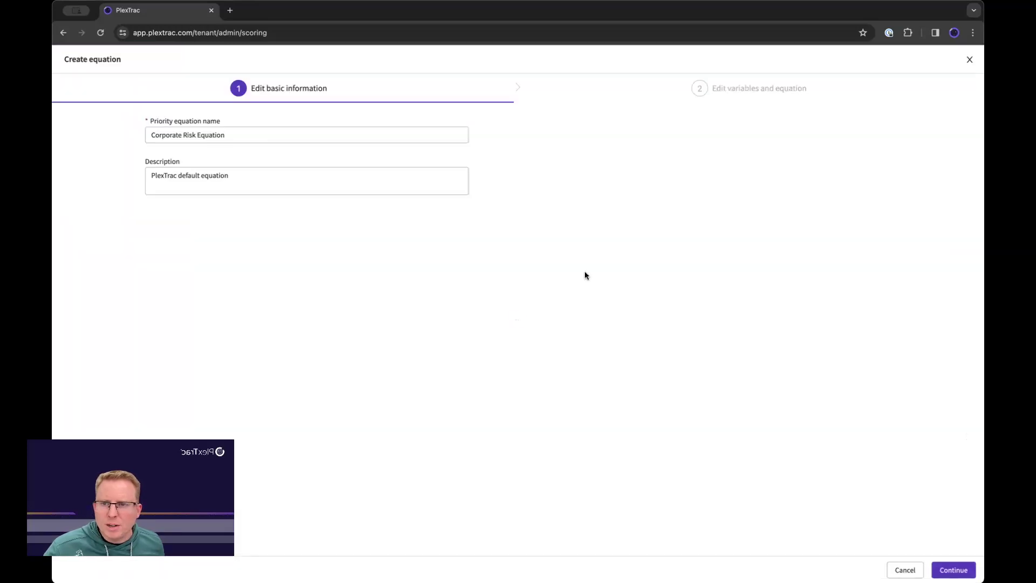
pyautogui.click(953, 570)
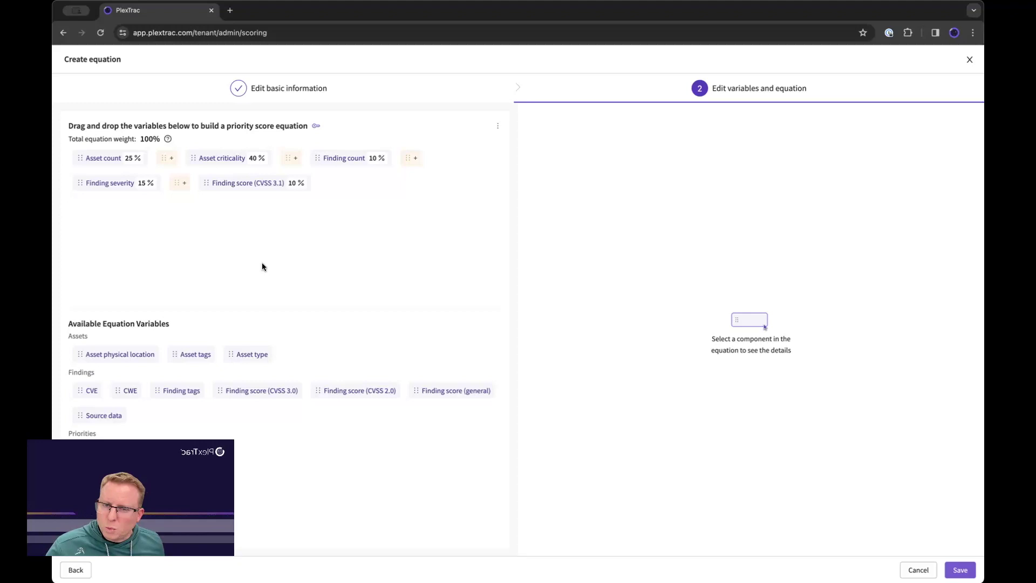
pyautogui.click(96, 158)
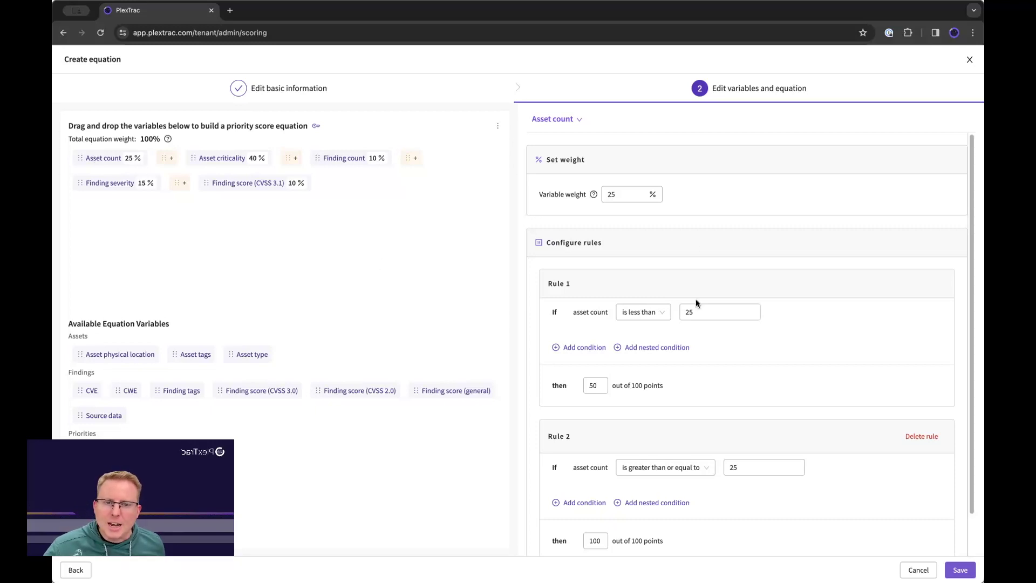
pyautogui.scroll(-2, 696, 304)
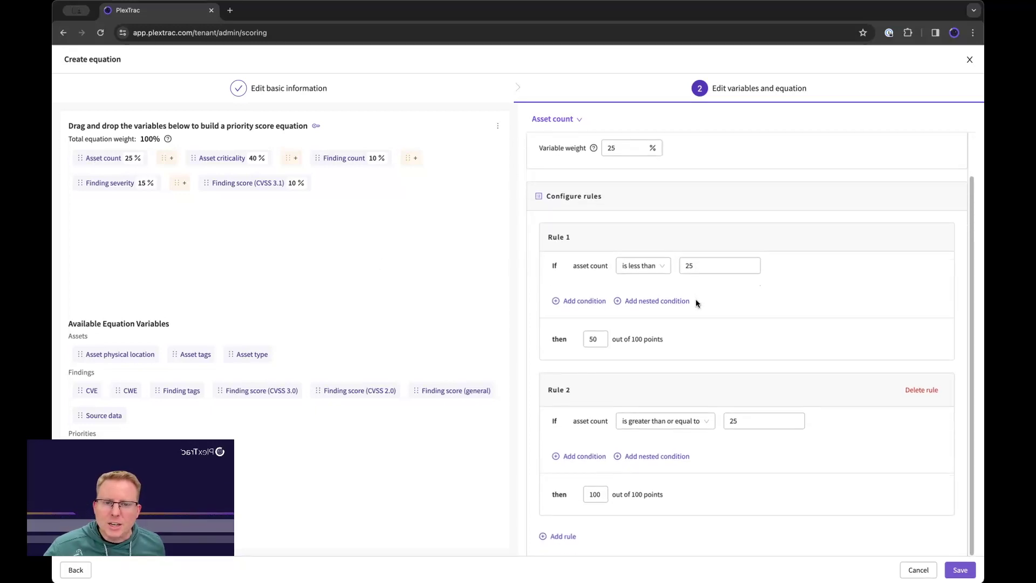
# Add a blank third rule to the Asset count variable and look over its existing rules.
pyautogui.click(559, 536)
pyautogui.scroll(-6, 550, 534)
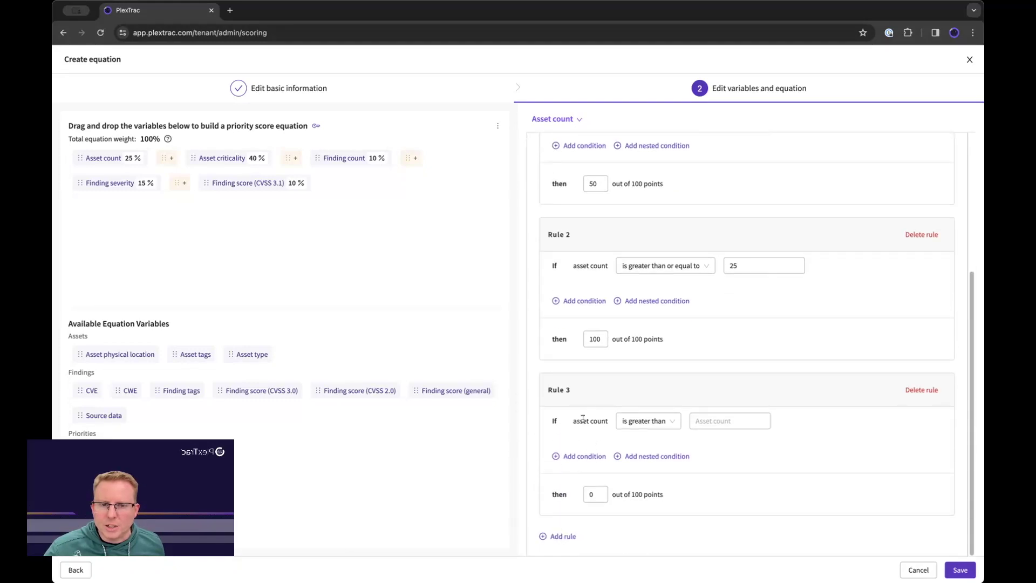
pyautogui.scroll(4, 582, 262)
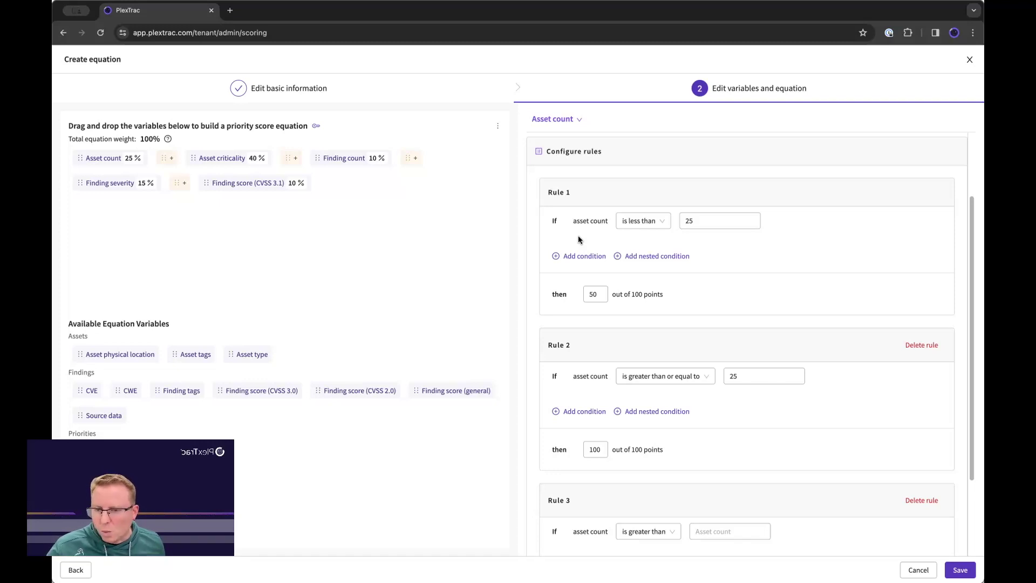
pyautogui.scroll(1, 579, 237)
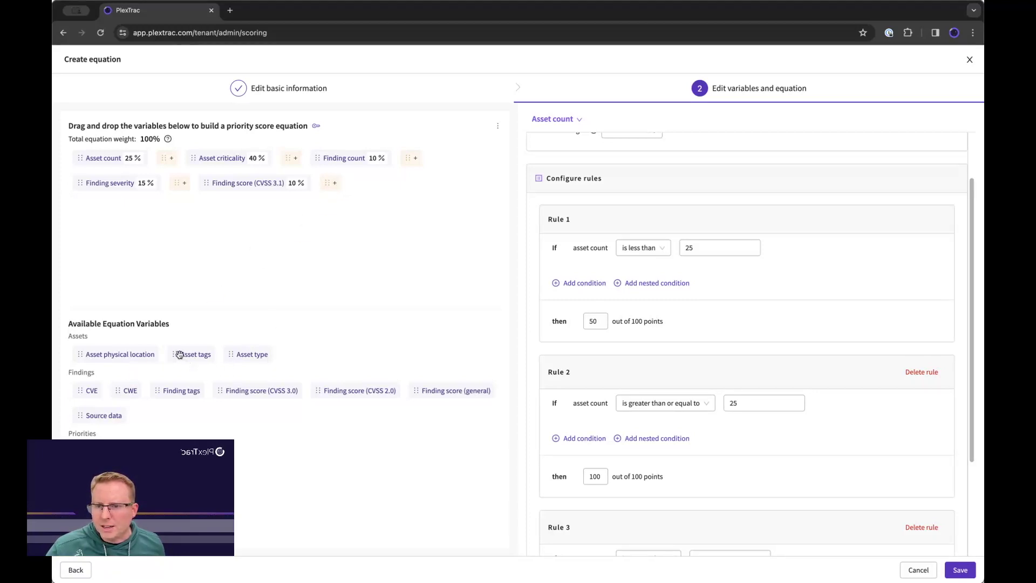
# Add the Asset tags variable to the end of the priority score equation with a weight of 20%.
pyautogui.moveTo(186, 352); pyautogui.dragTo(384, 184)
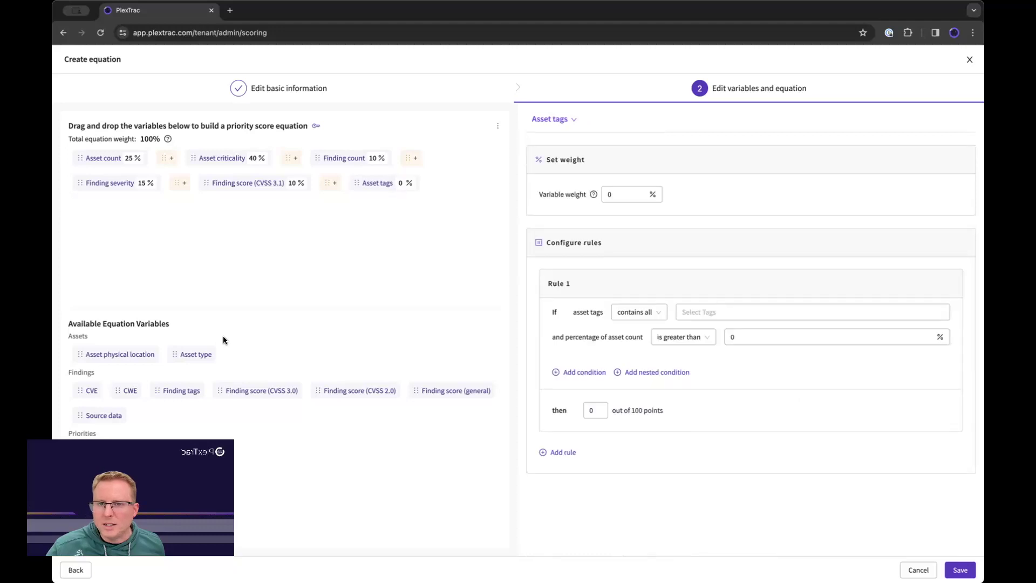
pyautogui.click(405, 184)
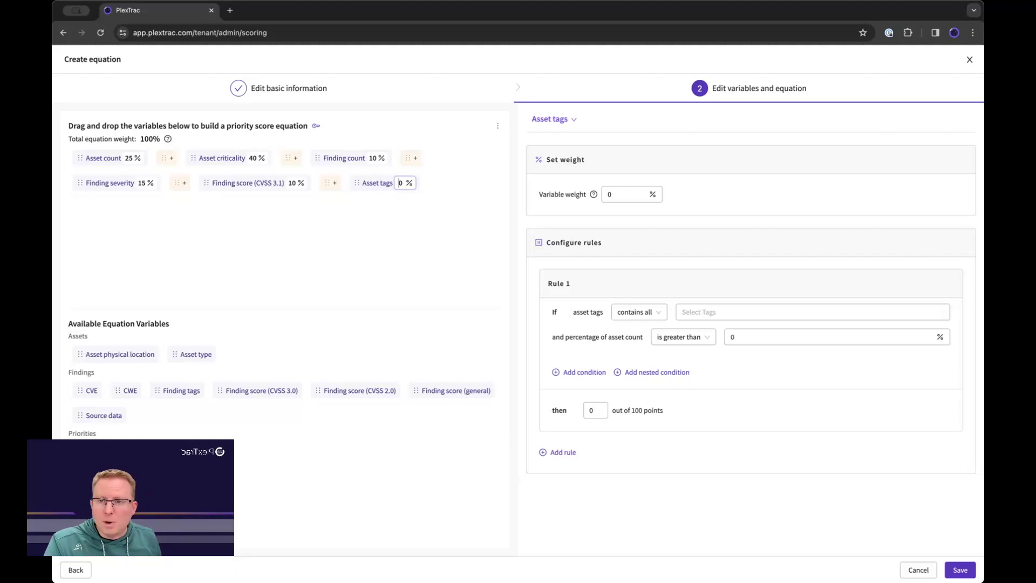
pyautogui.write('2')
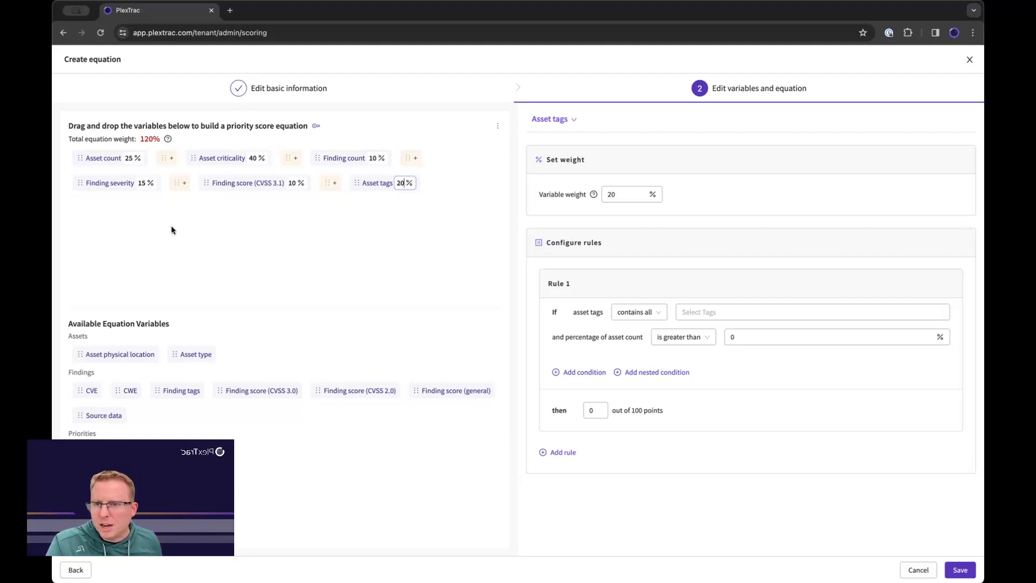
# Set the Finding severity weight to 10% and the Finding score (CVSS 3.1) weight to 5%.
pyautogui.click(127, 158)
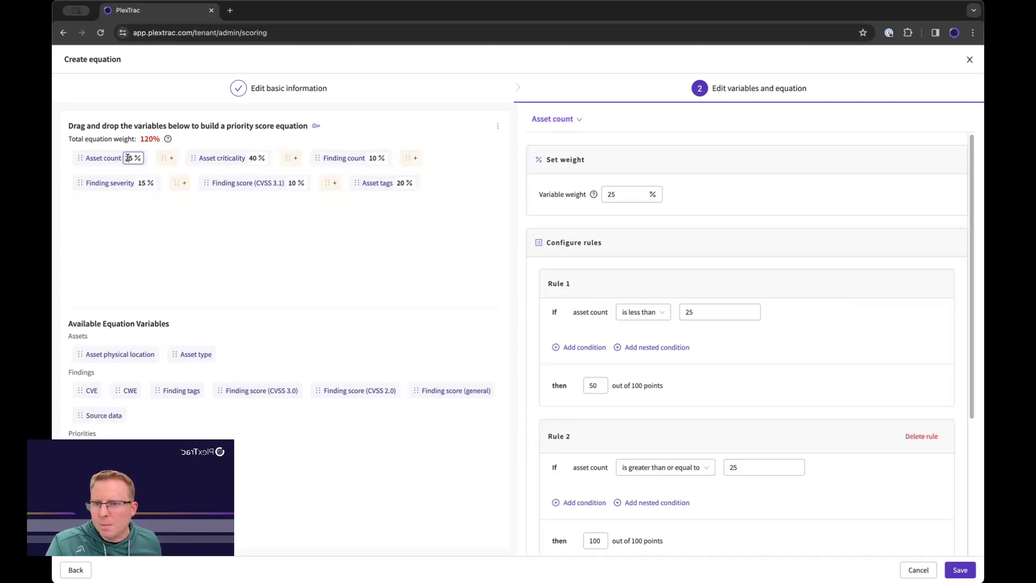
pyautogui.click(142, 183)
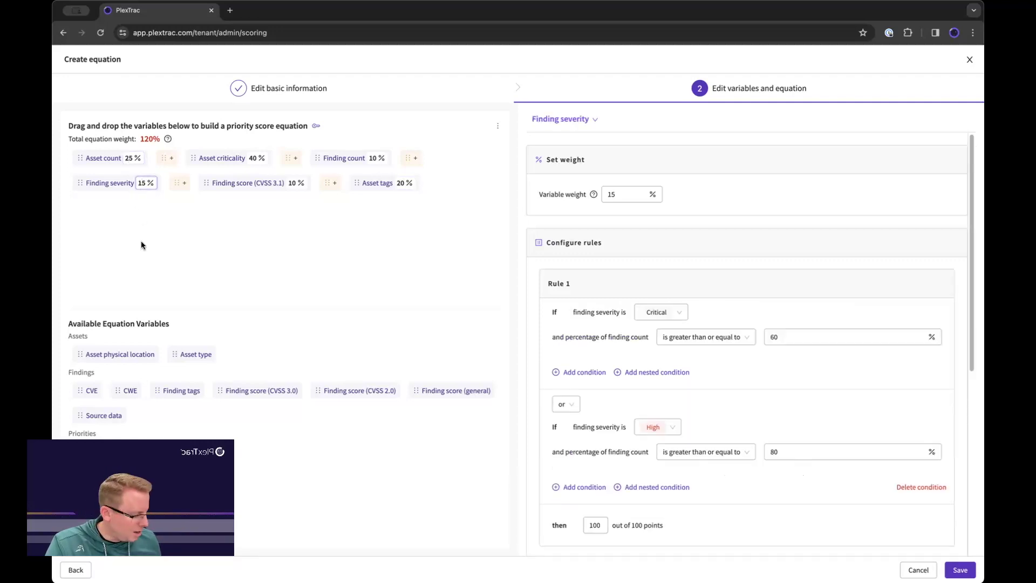
pyautogui.press('BackSpace')
pyautogui.write('0')
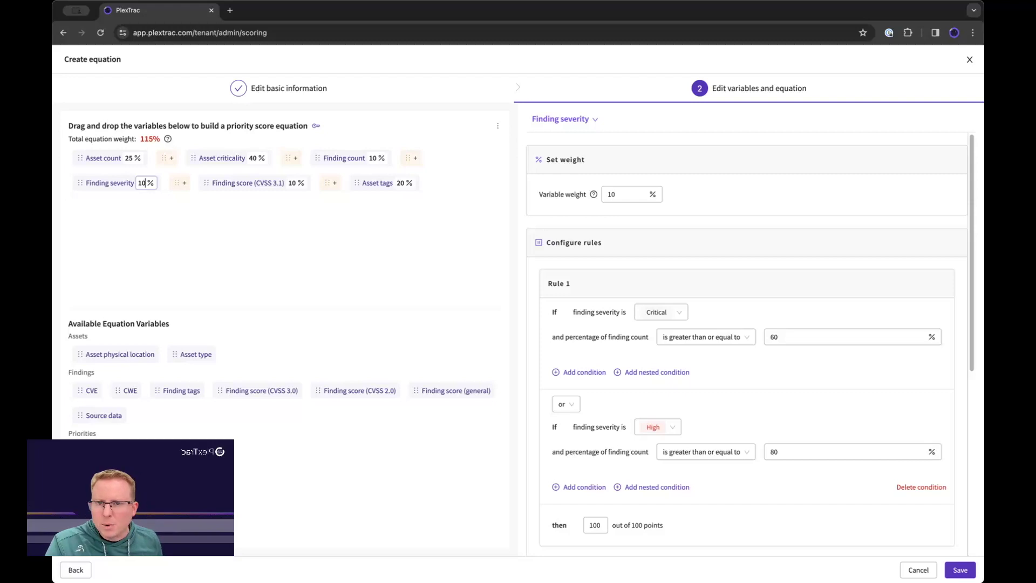
pyautogui.click(292, 183)
pyautogui.doubleClick(291, 183)
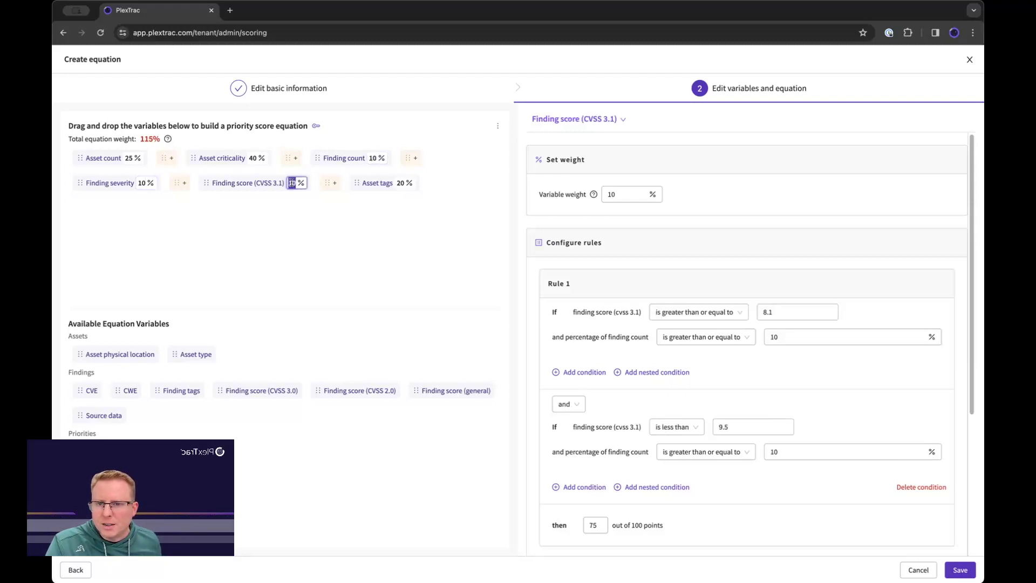
pyautogui.write('5')
# Set the Asset count variable's weight to 15%.
pyautogui.click(130, 158)
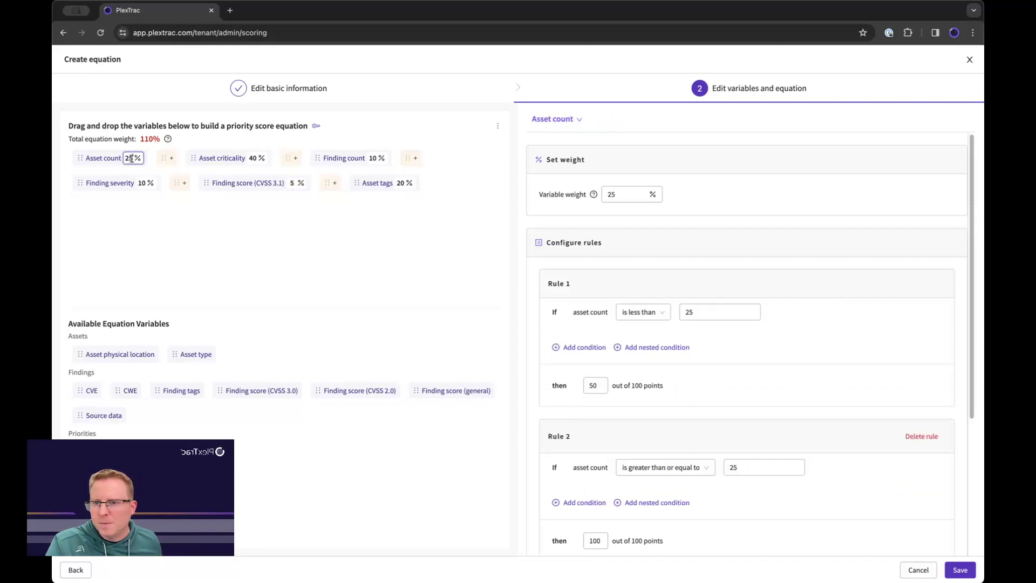
pyautogui.press('BackSpace')
pyautogui.press('BackSpace')
pyautogui.write('15')
pyautogui.click(241, 278)
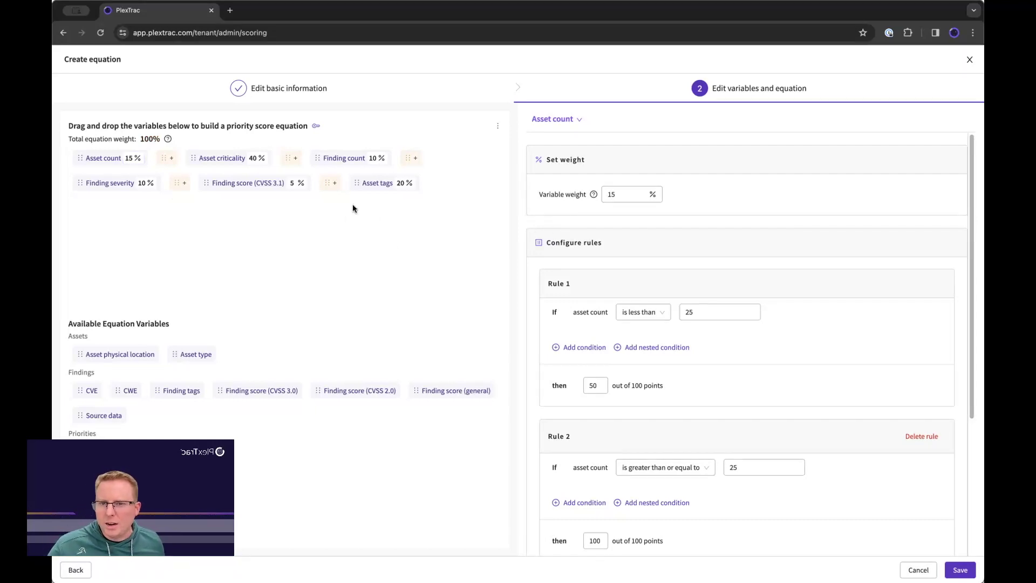
# Configure rule 1 of the Asset tags variable to match assets whose tags contain any of pci and pci_cde.
pyautogui.click(372, 182)
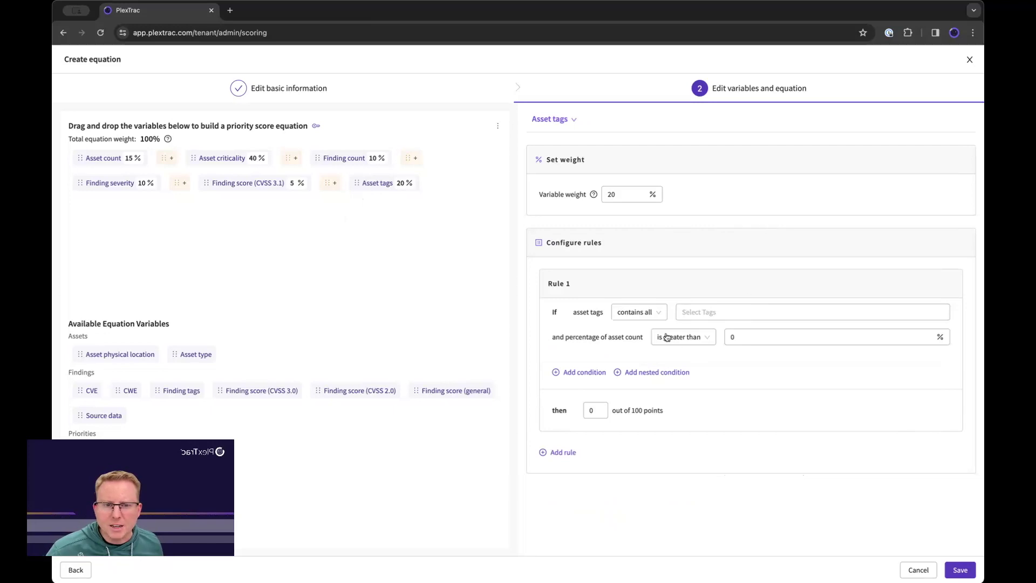
pyautogui.click(707, 311)
pyautogui.write('pci')
pyautogui.press('Return')
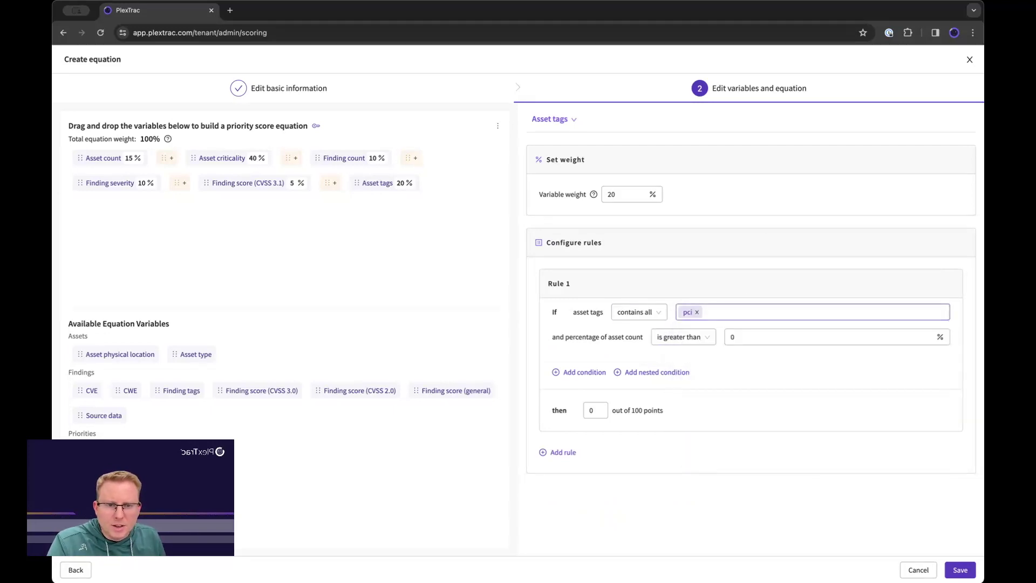
pyautogui.click(654, 313)
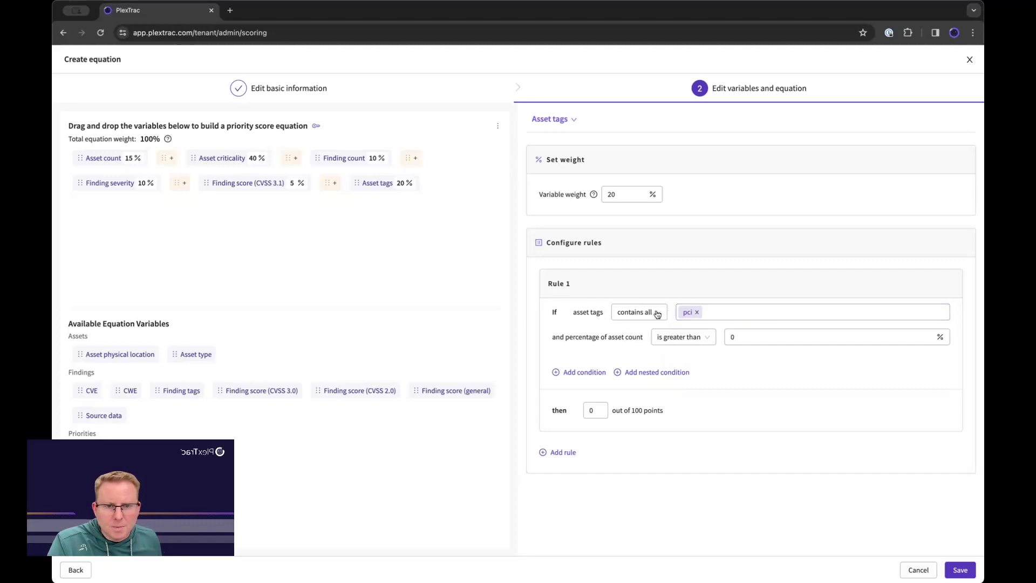
pyautogui.click(634, 349)
pyautogui.click(735, 314)
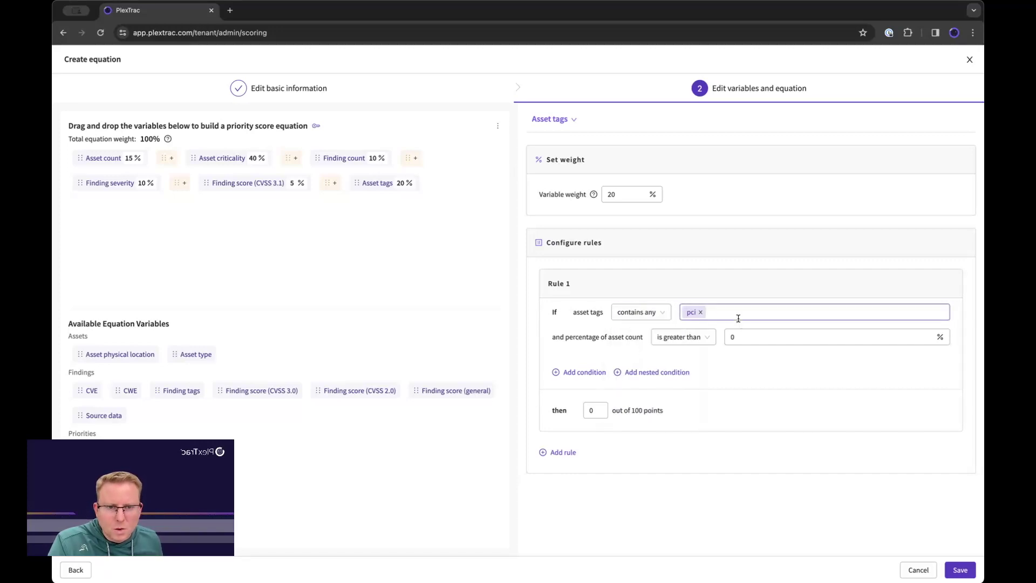
pyautogui.write('pc')
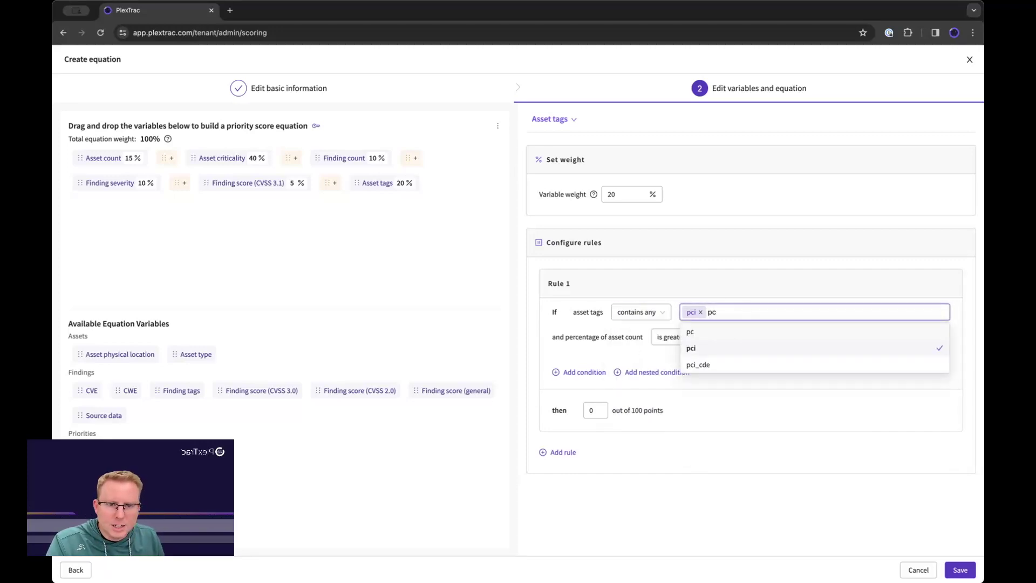
pyautogui.click(703, 365)
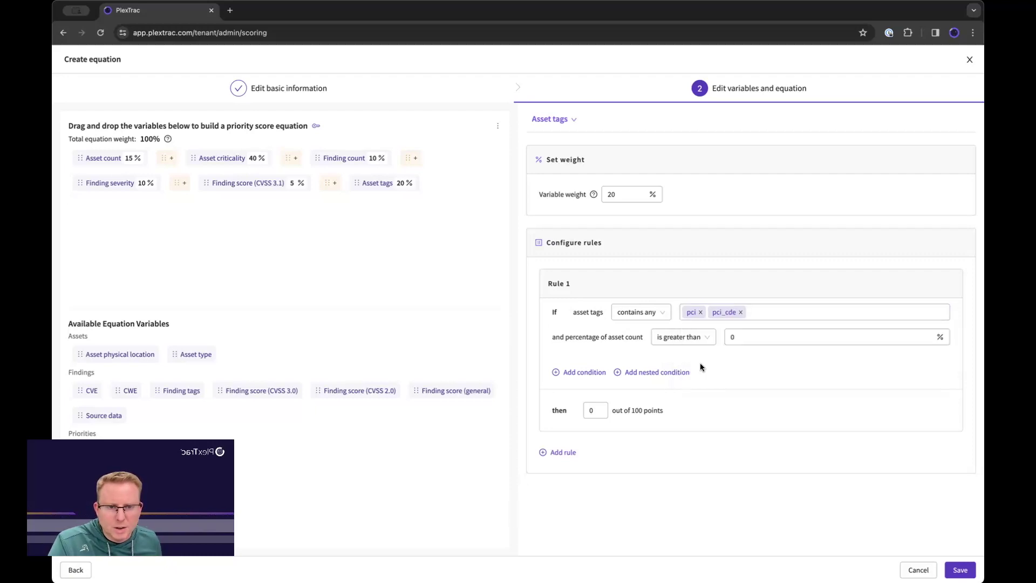
# Assign 100 out of 100 points to the Asset tags rule and try to save the equation.
pyautogui.click(601, 410)
pyautogui.write('100')
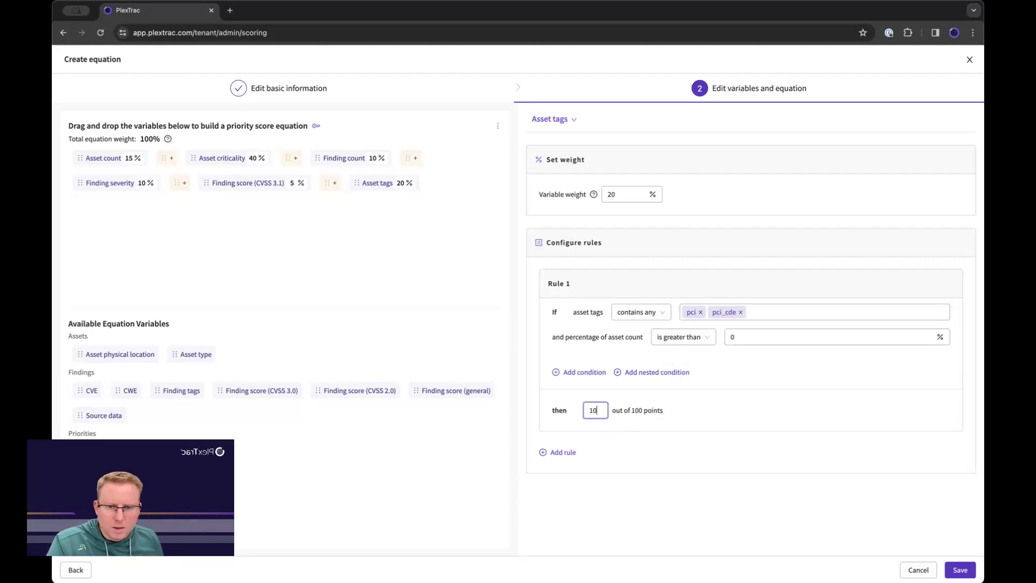
pyautogui.click(960, 570)
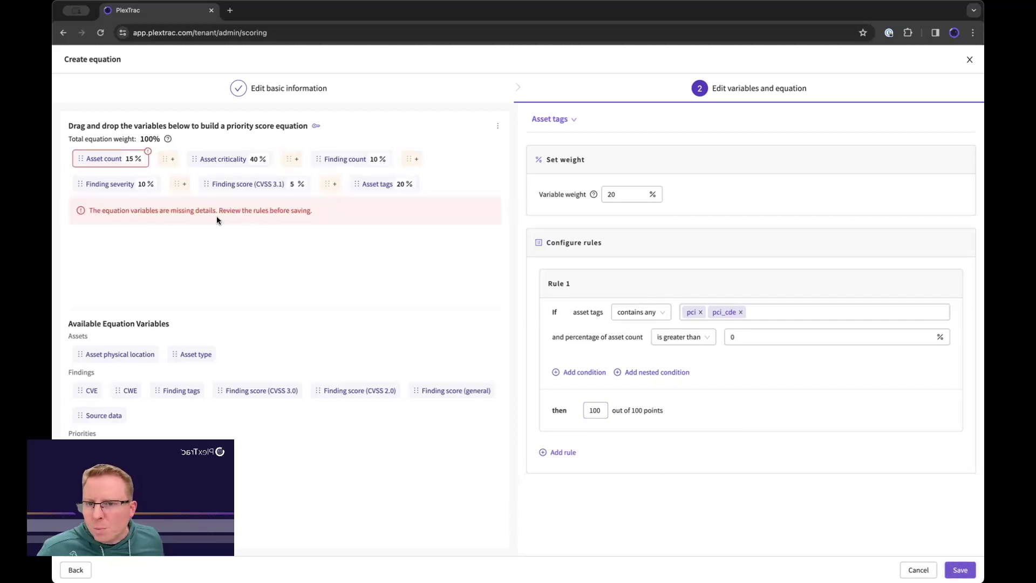
# Delete the incomplete rule 3 from the Asset count variable and save the equation.
pyautogui.click(94, 162)
pyautogui.scroll(-4, 714, 409)
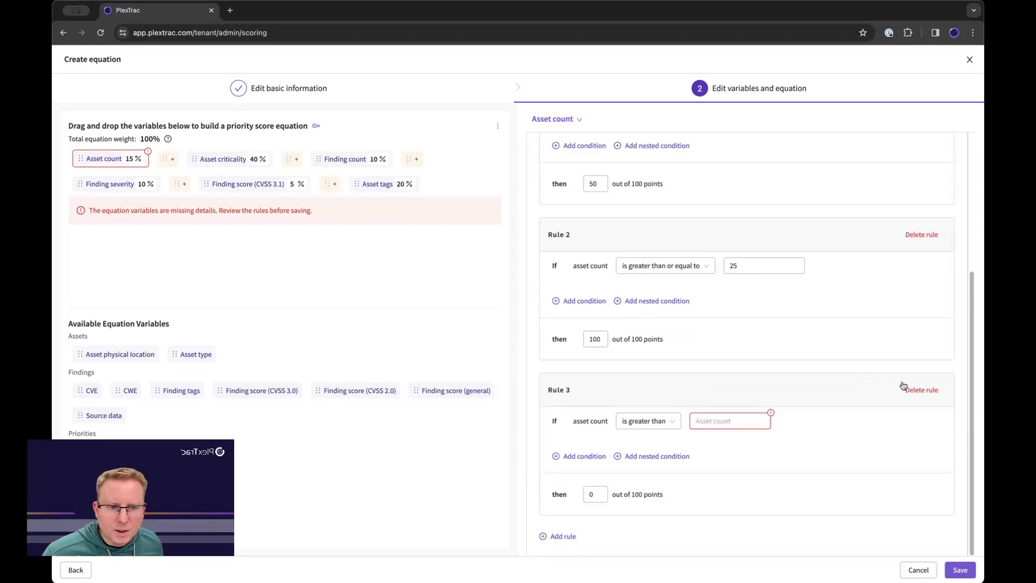
pyautogui.click(920, 390)
pyautogui.click(964, 576)
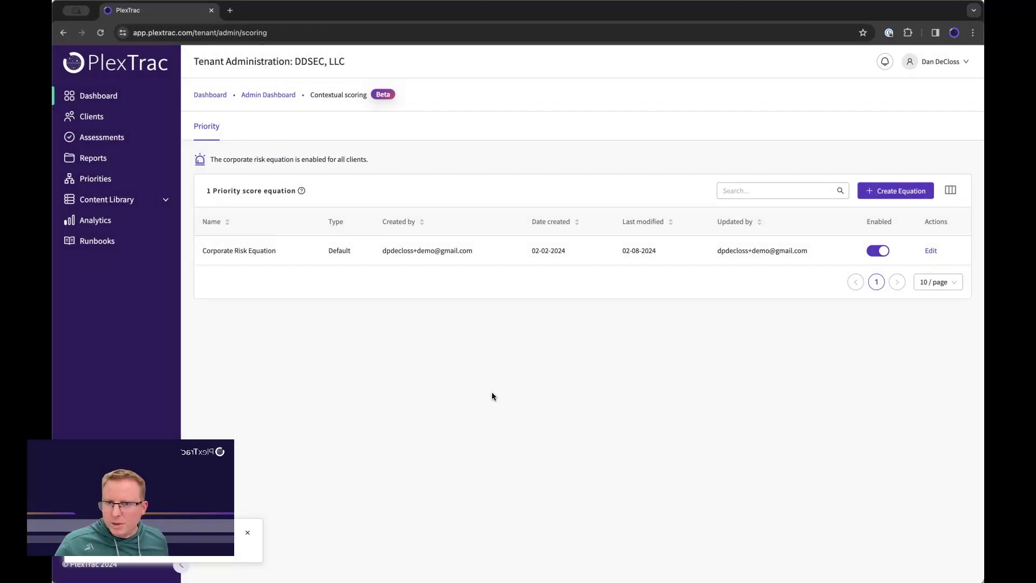
# Check the SSL Certificate priority's contextual score and linked findings from the priorities list, and return to the list.
pyautogui.click(105, 180)
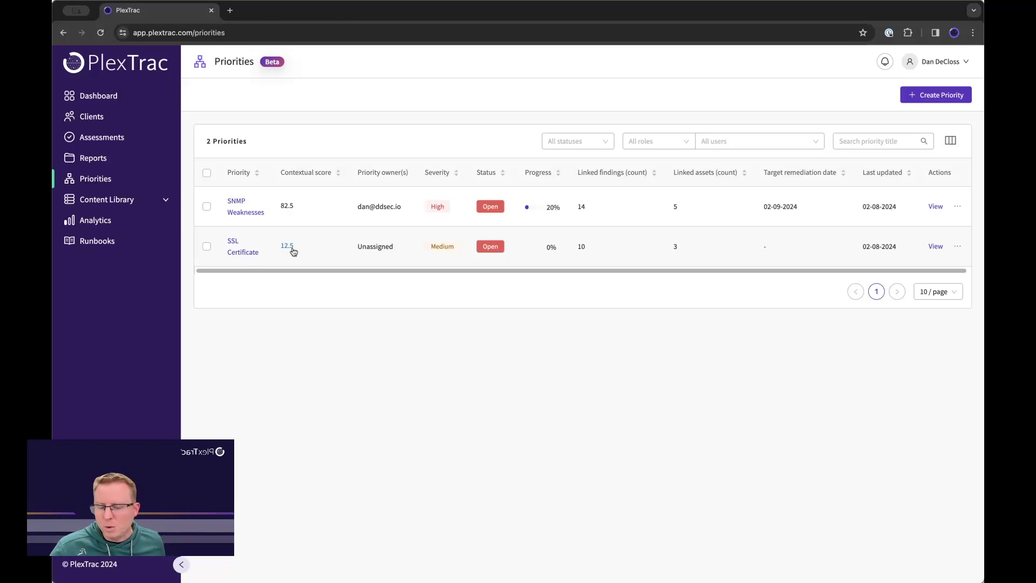
pyautogui.click(287, 246)
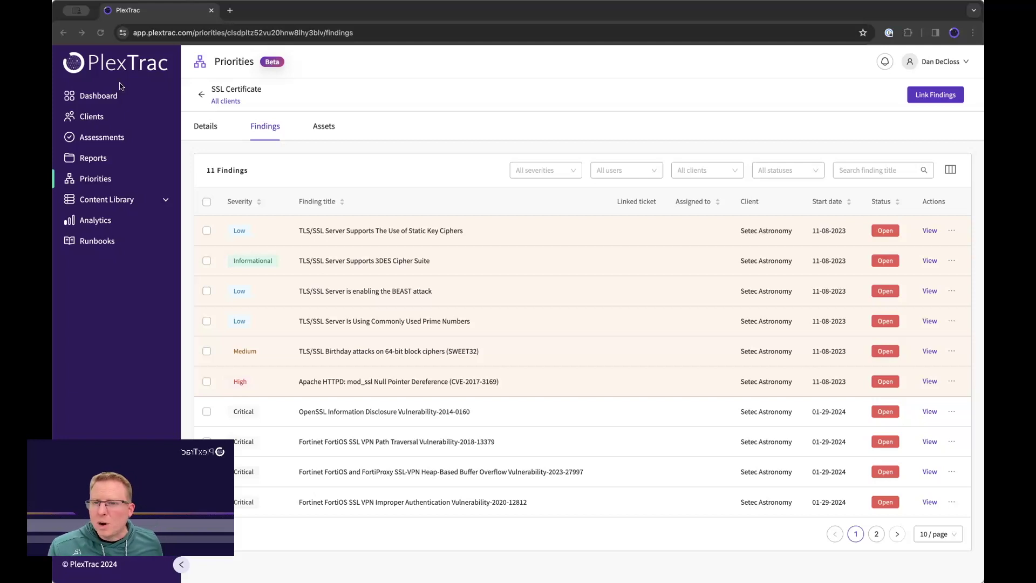
pyautogui.click(101, 183)
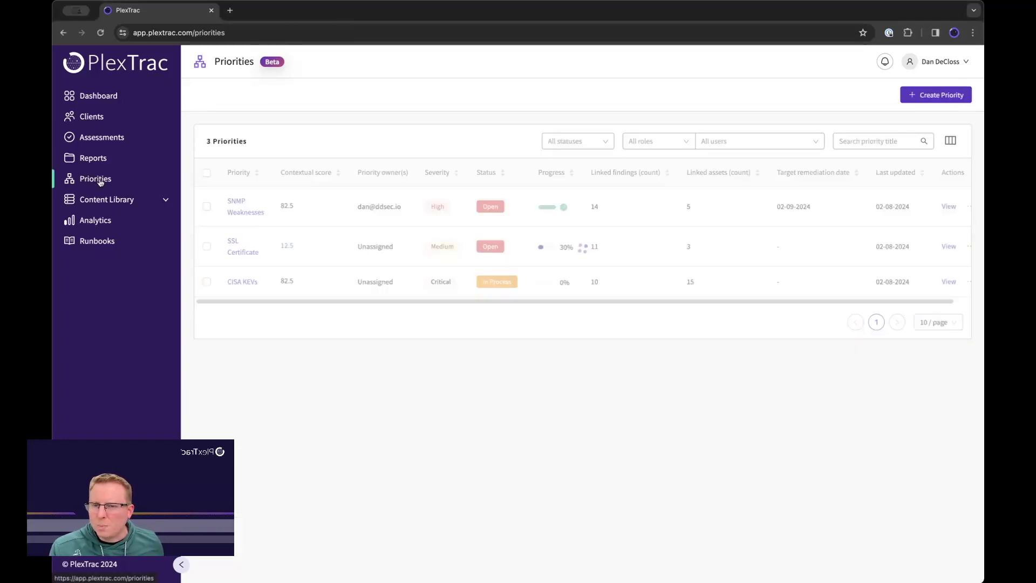